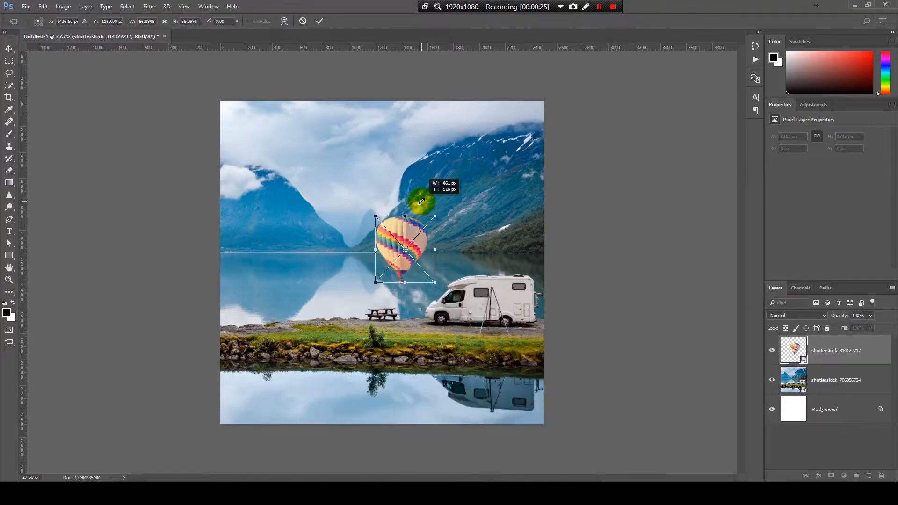
Scale the balloon image to about 586 × 655 px and place it in the sky between the two mountains
{"action": "left_click_drag", "start_coordinate": [428, 255], "coordinate": [356, 229]}
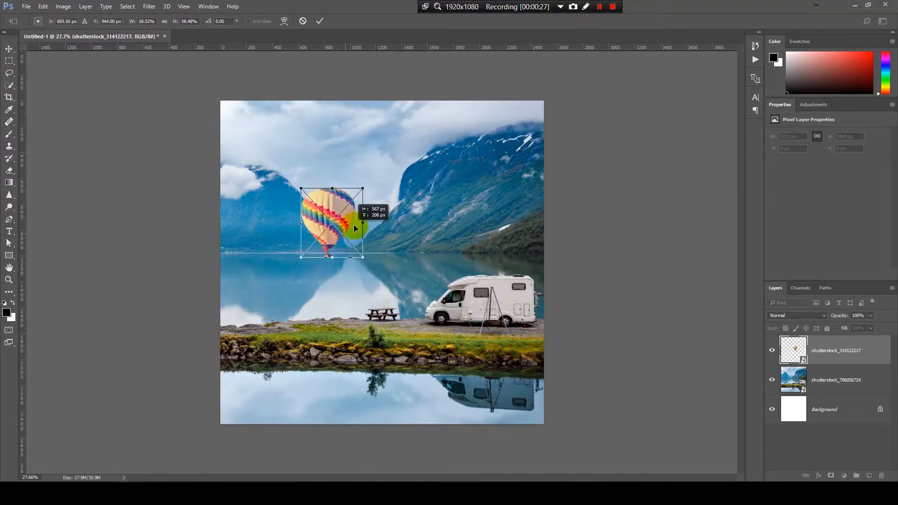
{"action": "left_click_drag", "start_coordinate": [364, 188], "coordinate": [383, 150]}
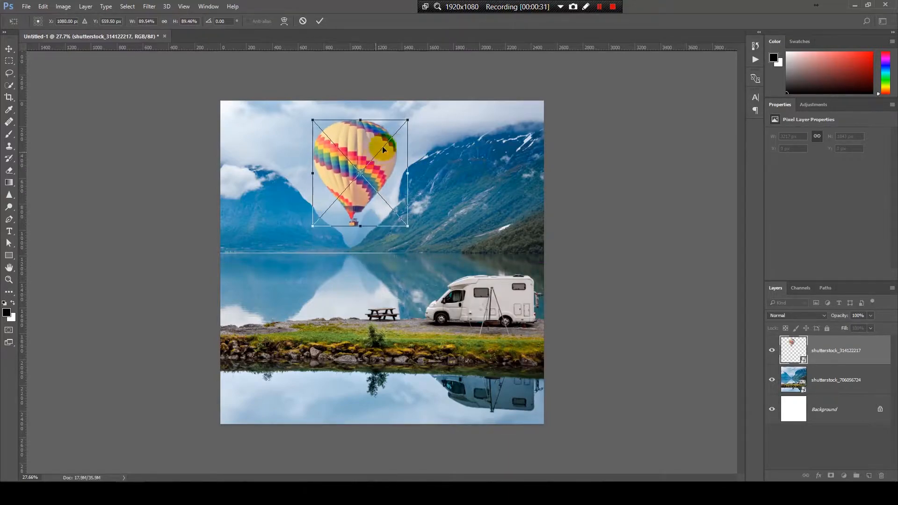
{"action": "left_click_drag", "start_coordinate": [407, 119], "coordinate": [399, 142]}
{"action": "mouse_move", "coordinate": [383, 182]}
{"action": "left_mouse_down"}
{"action": "mouse_move", "coordinate": [378, 171]}
{"action": "mouse_move", "coordinate": [379, 193]}
{"action": "left_mouse_up"}
{"action": "key", "text": "Return"}
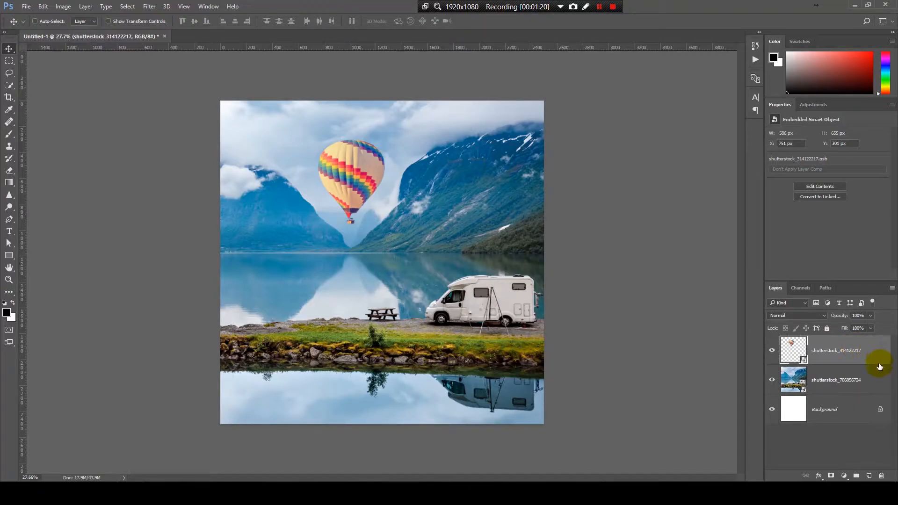
Group the balloon layer and add a Solid Color fill layer in blue #278be8 above it inside the group
{"action": "key", "text": "ctrl+g"}
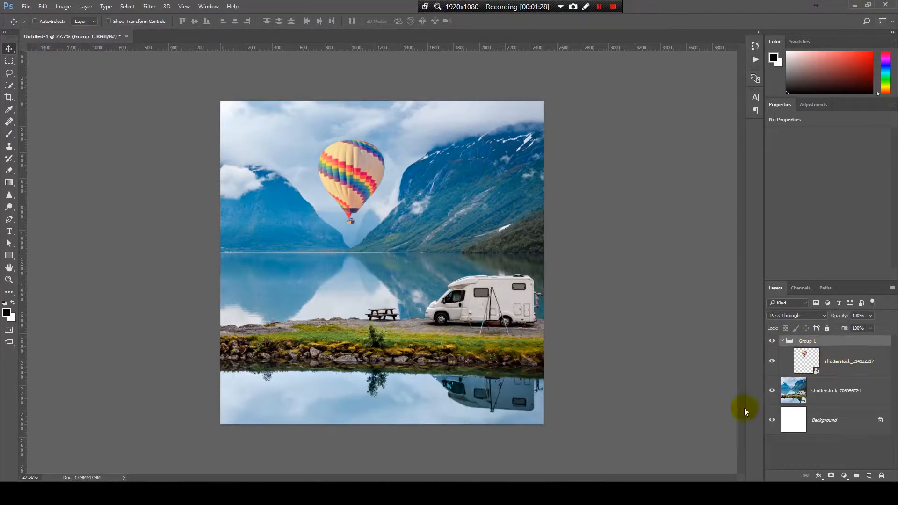
{"action": "left_click", "coordinate": [846, 369]}
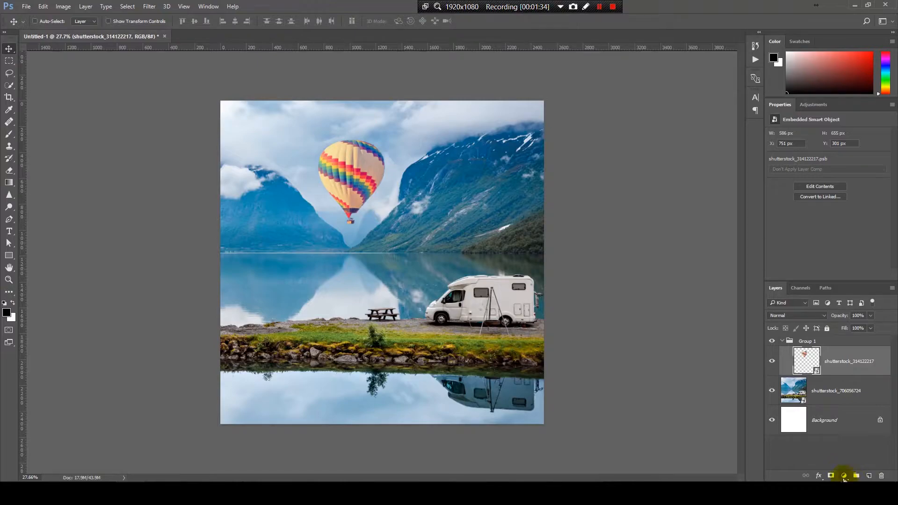
{"action": "left_click", "coordinate": [843, 476]}
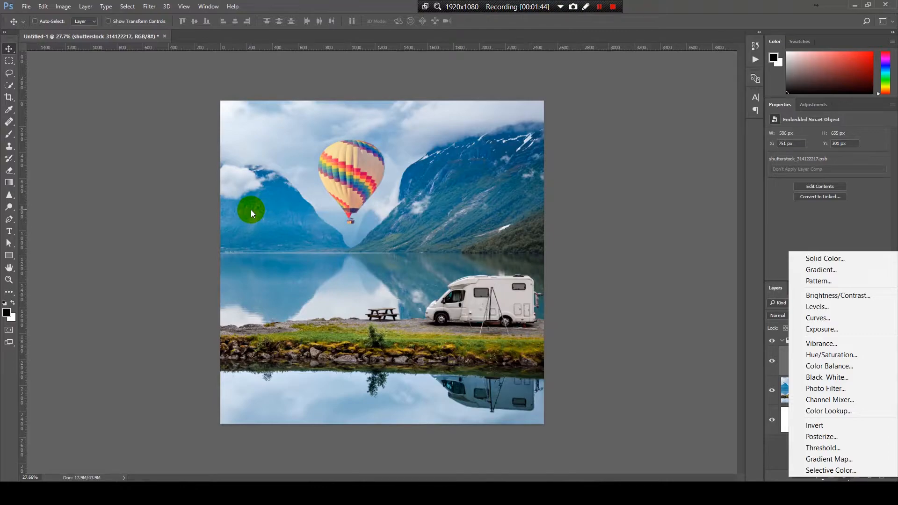
{"action": "left_click", "coordinate": [869, 255]}
{"action": "left_click", "coordinate": [694, 145]}
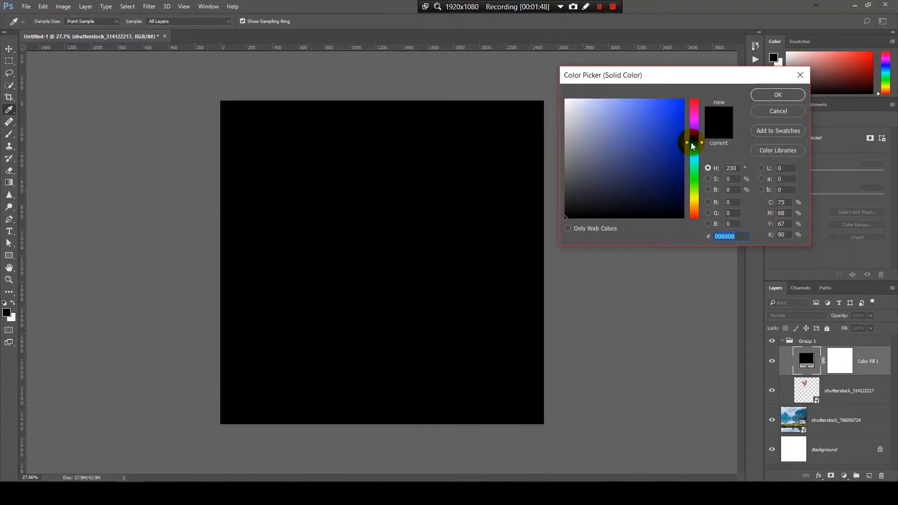
{"action": "left_click_drag", "start_coordinate": [678, 142], "coordinate": [662, 107]}
{"action": "left_click_drag", "start_coordinate": [692, 140], "coordinate": [695, 151]}
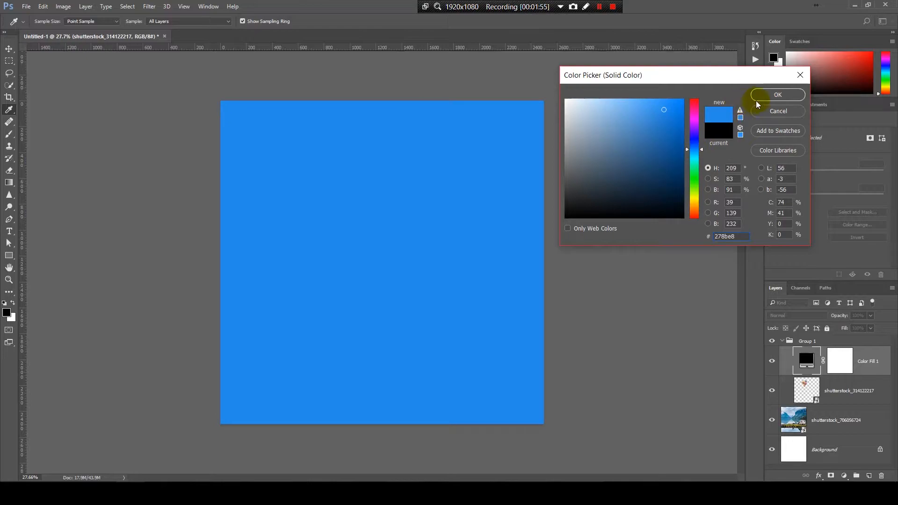
{"action": "left_click", "coordinate": [758, 96]}
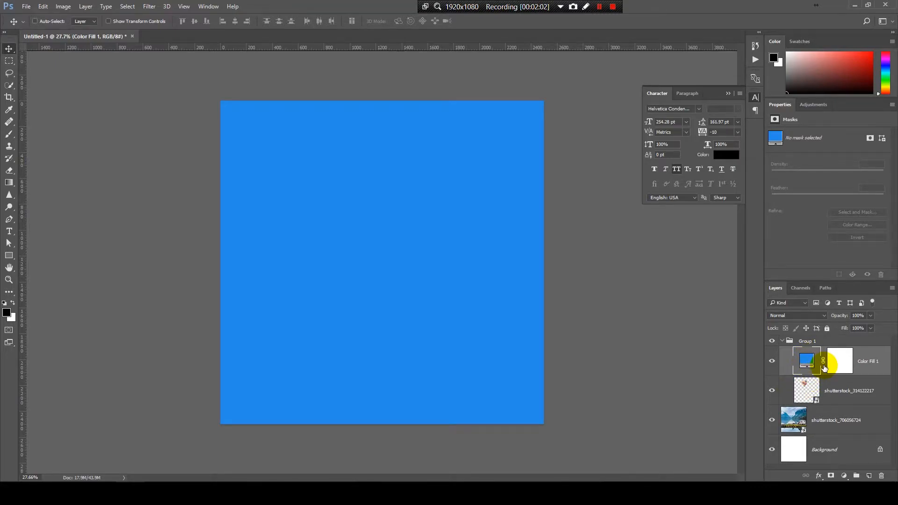
Clip the blue fill layer to the balloon layer and collapse the open Character settings
{"action": "key", "text": "alt"}
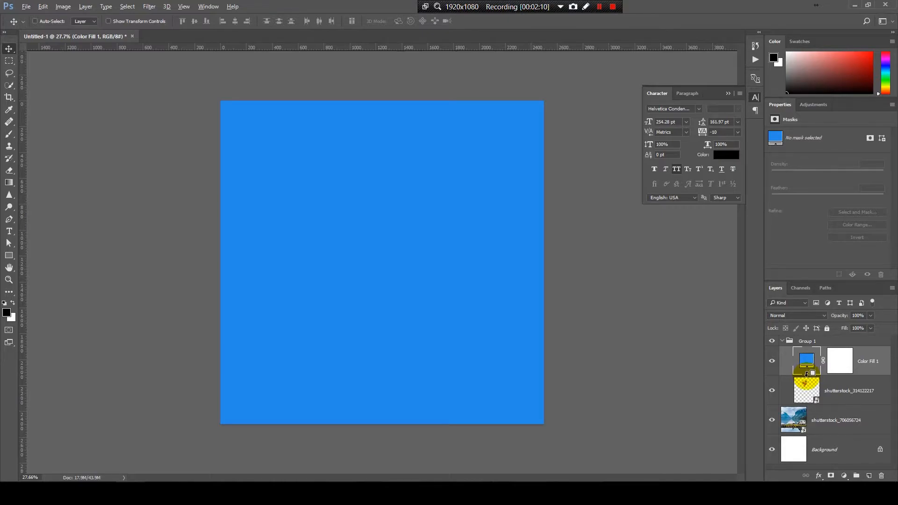
{"action": "left_click", "coordinate": [805, 373], "text": "alt"}
{"action": "scroll", "coordinate": [349, 173], "scroll_direction": "up", "scroll_amount": 3}
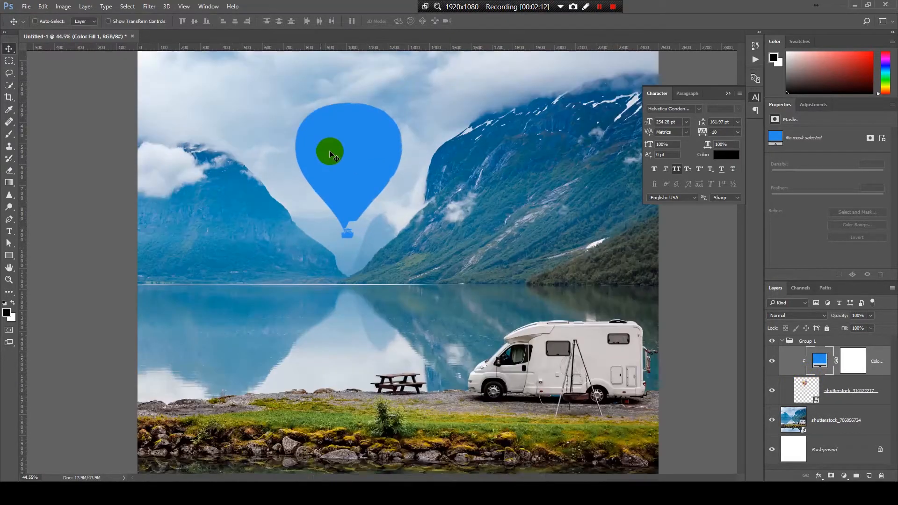
{"action": "left_click", "coordinate": [726, 92]}
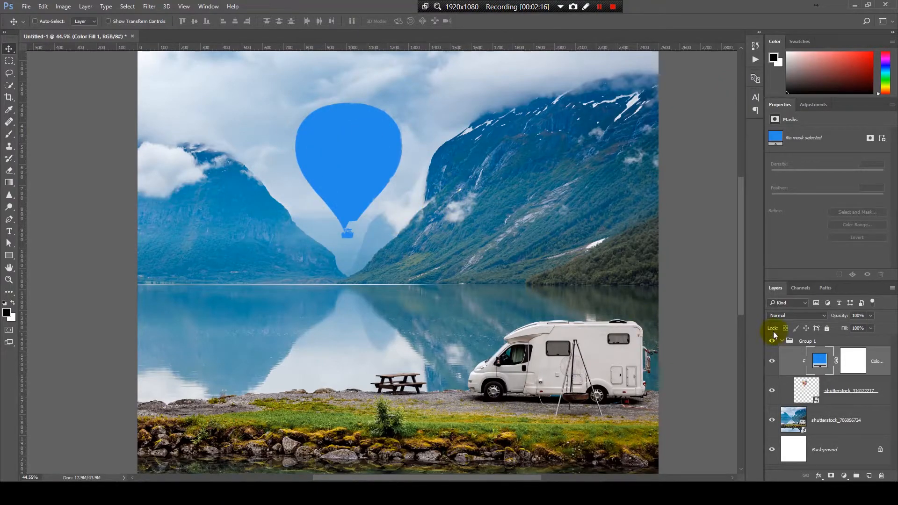
Try the Overlay, Multiply and Color blend modes on the blue fill layer, lowering its fill to 17%
{"action": "left_click", "coordinate": [824, 316]}
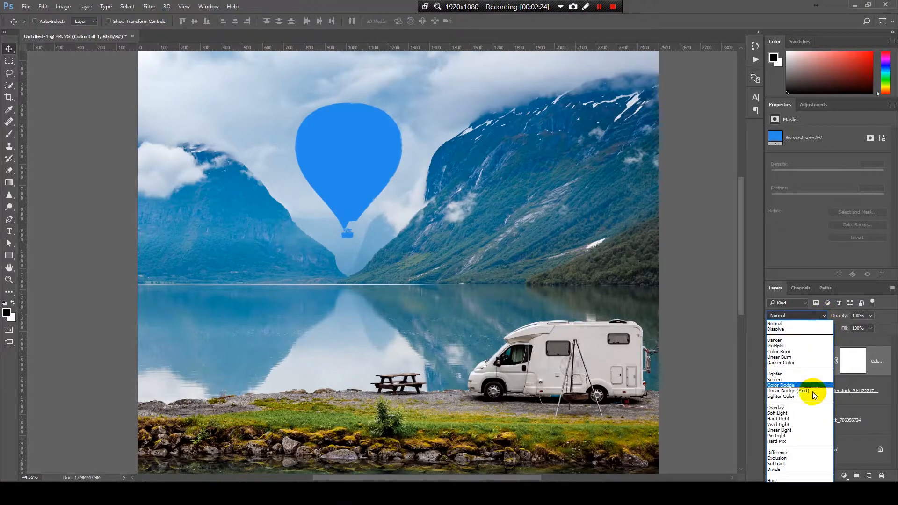
{"action": "left_click", "coordinate": [809, 410]}
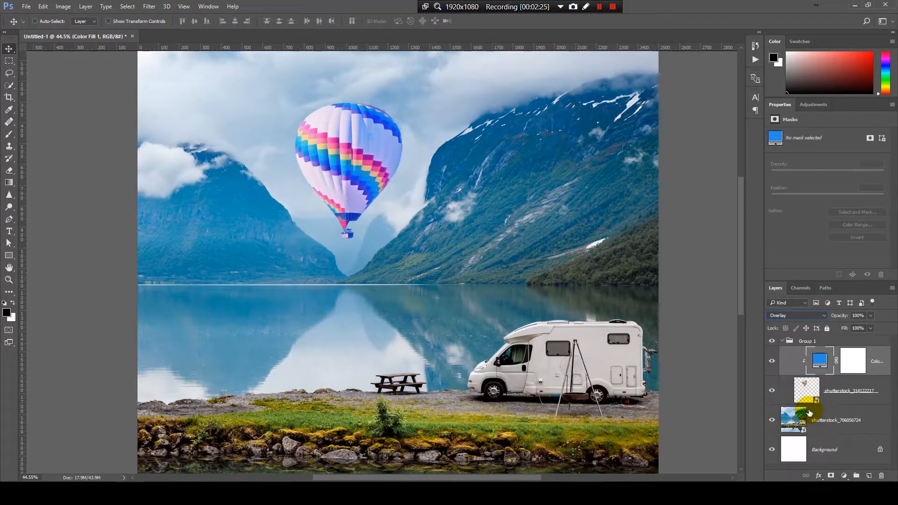
{"action": "left_click", "coordinate": [805, 315]}
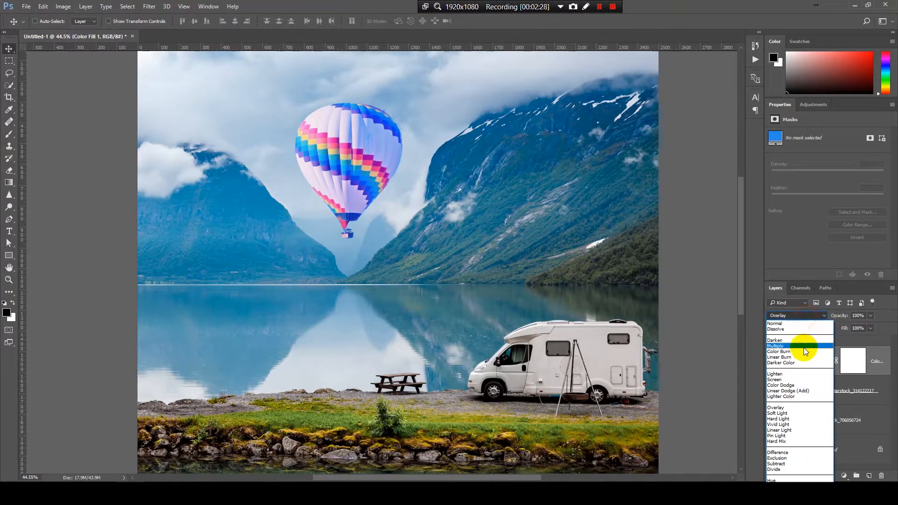
{"action": "left_click", "coordinate": [803, 347]}
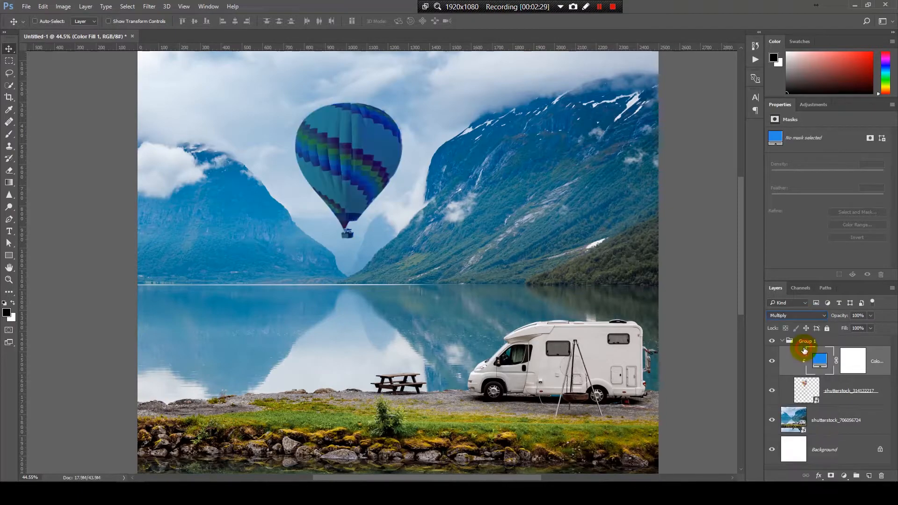
{"action": "left_click", "coordinate": [801, 318]}
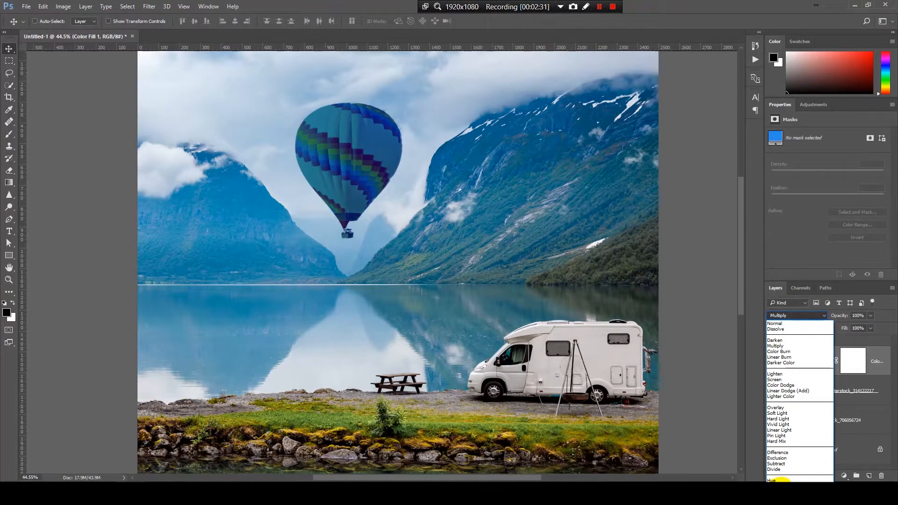
{"action": "left_click", "coordinate": [779, 481]}
{"action": "left_click", "coordinate": [870, 328]}
{"action": "left_click_drag", "start_coordinate": [871, 340], "coordinate": [836, 333]}
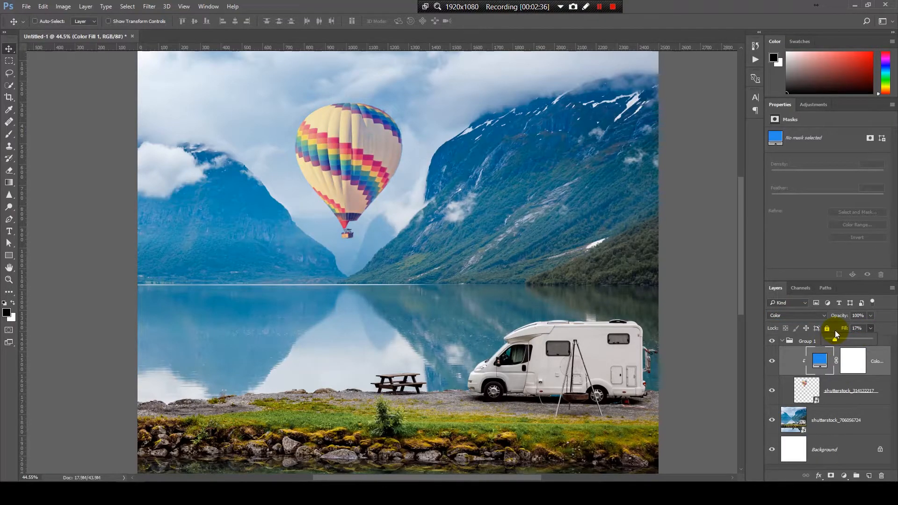
Set the blue fill layer's blend mode to Overlay and its fill to 67%
{"action": "left_click", "coordinate": [800, 316]}
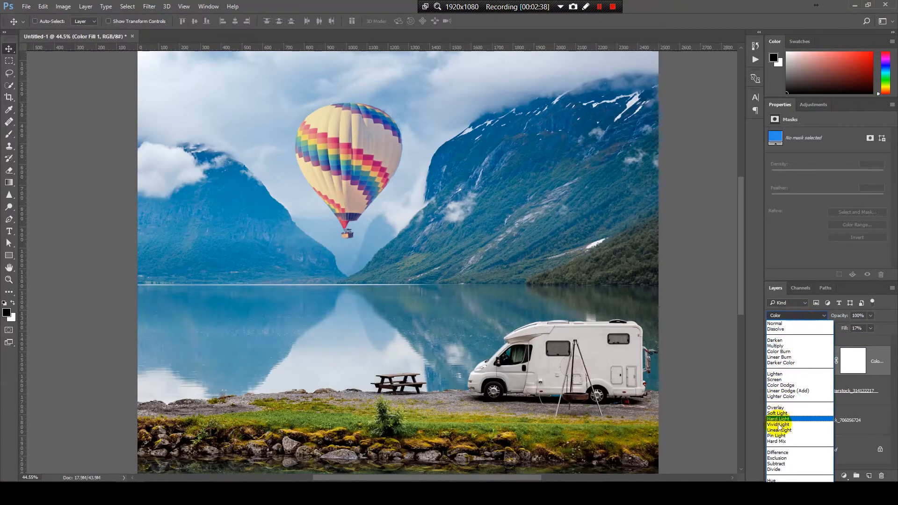
{"action": "left_click", "coordinate": [776, 408]}
{"action": "left_click", "coordinate": [872, 329]}
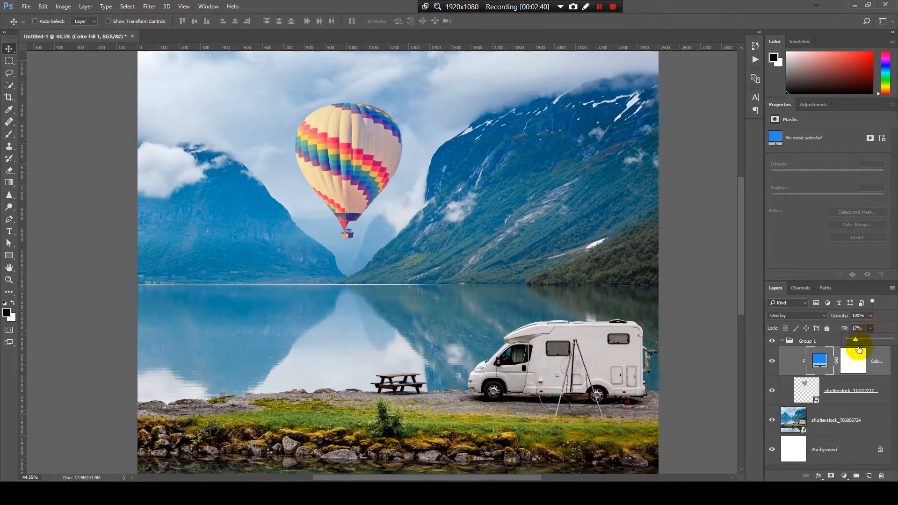
{"action": "left_click_drag", "start_coordinate": [859, 343], "coordinate": [877, 332]}
{"action": "left_click", "coordinate": [571, 290]}
{"action": "scroll", "coordinate": [572, 289], "scroll_direction": "down", "scroll_amount": 5}
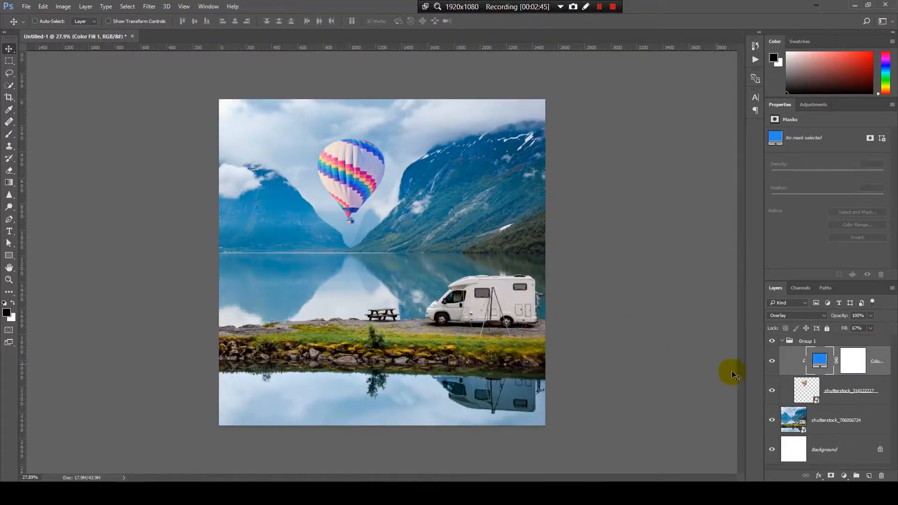
Compare the balloon's tint at lower fill values, then set the blue fill layer's fill to 72%
{"action": "scroll", "coordinate": [457, 273], "scroll_direction": "up", "scroll_amount": 3}
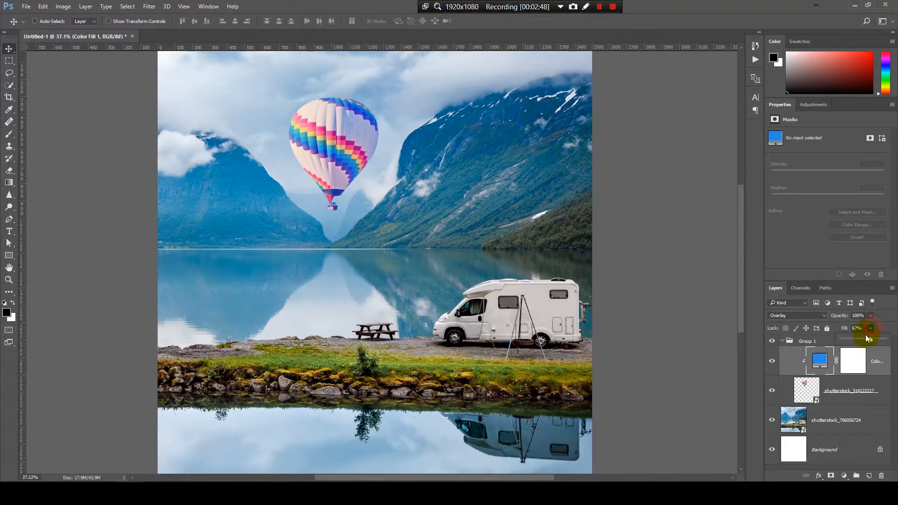
{"action": "left_click_drag", "start_coordinate": [872, 339], "coordinate": [812, 344]}
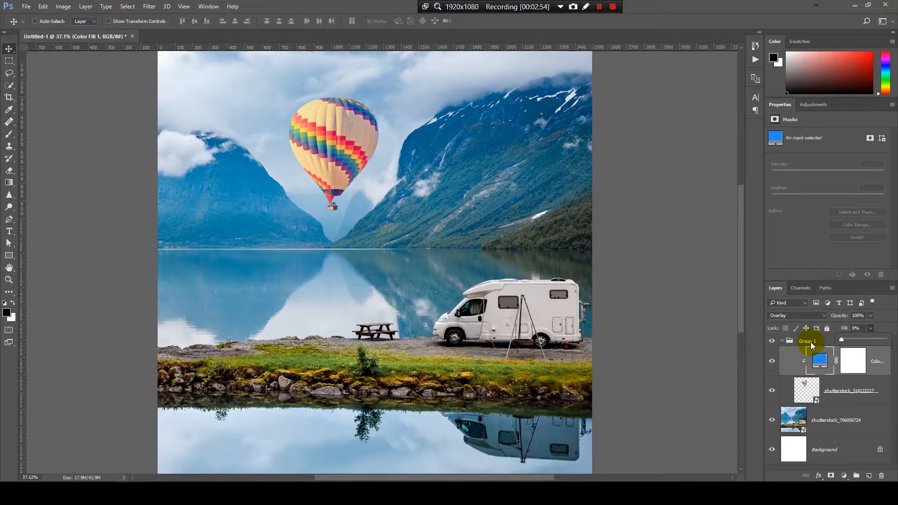
{"action": "left_click_drag", "start_coordinate": [828, 346], "coordinate": [856, 346]}
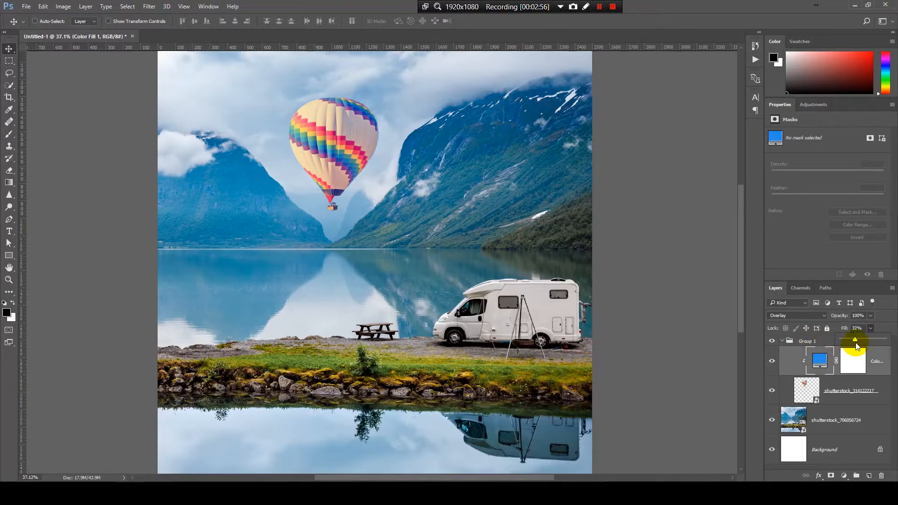
{"action": "left_click", "coordinate": [874, 323]}
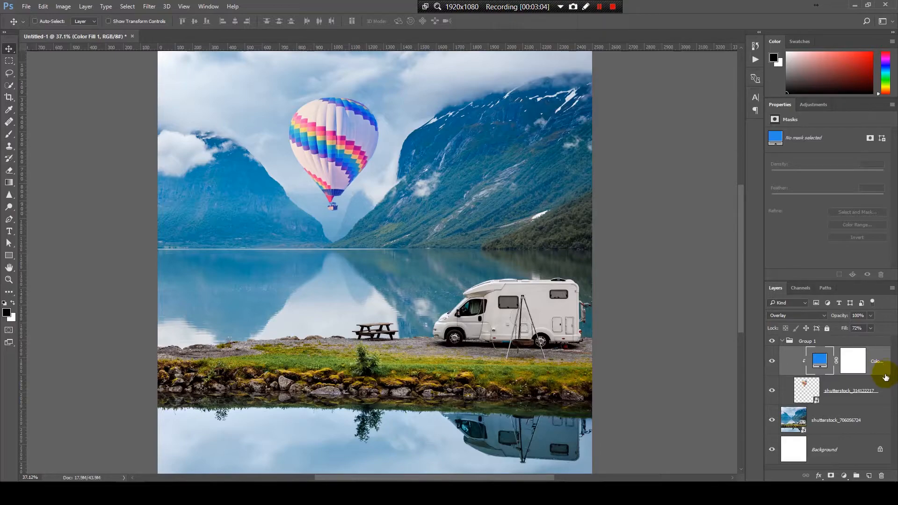
Add a Curves adjustment layer above the blue fill layer and clip it to the balloon
{"action": "left_click", "coordinate": [844, 476]}
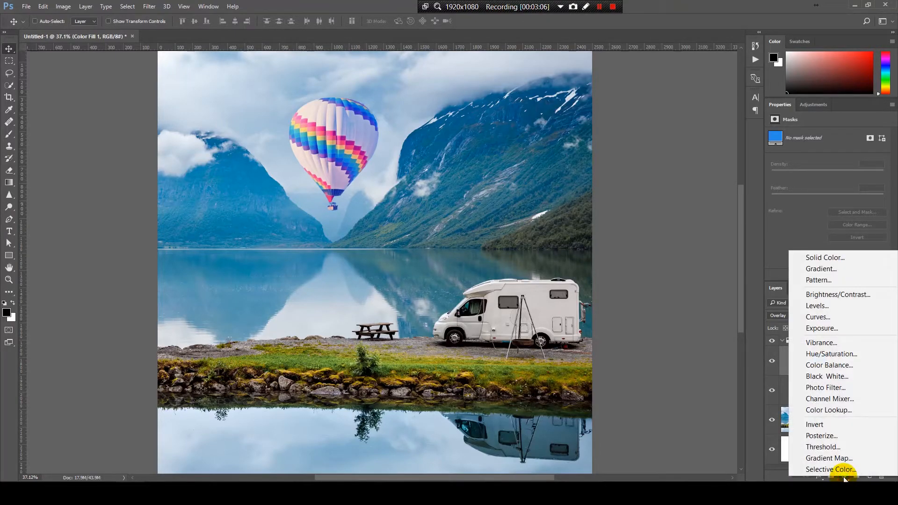
{"action": "left_click", "coordinate": [844, 476]}
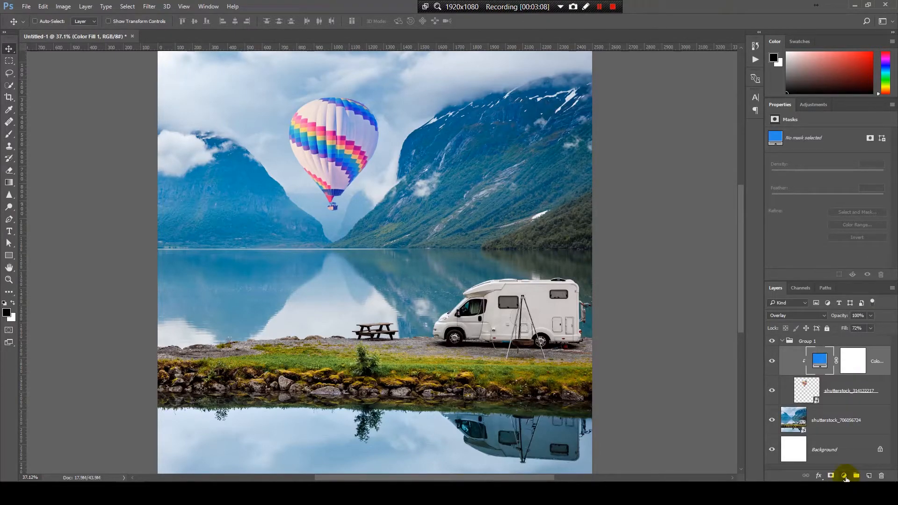
{"action": "left_click", "coordinate": [845, 476]}
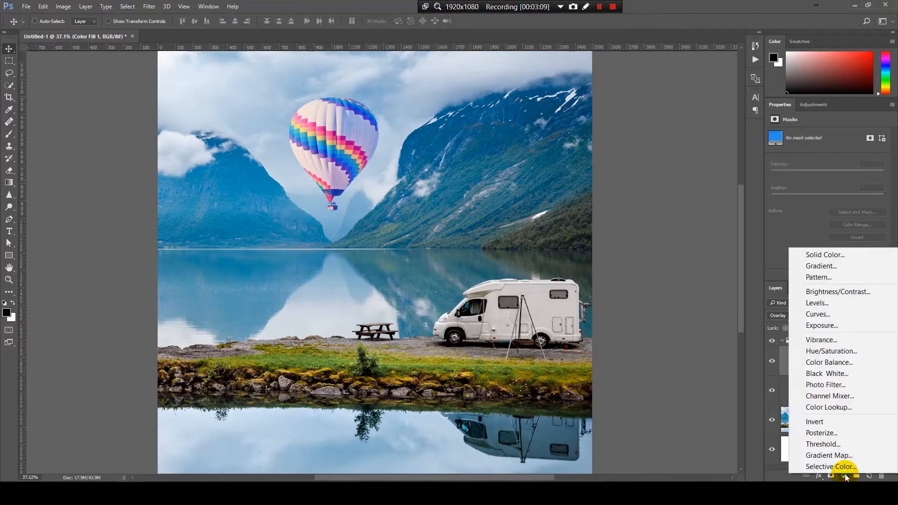
{"action": "left_click", "coordinate": [822, 314]}
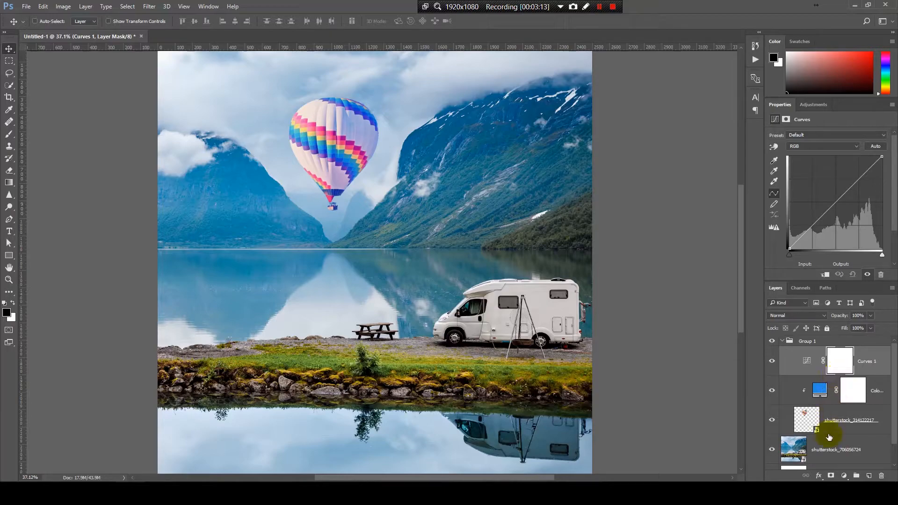
{"action": "key", "text": "alt"}
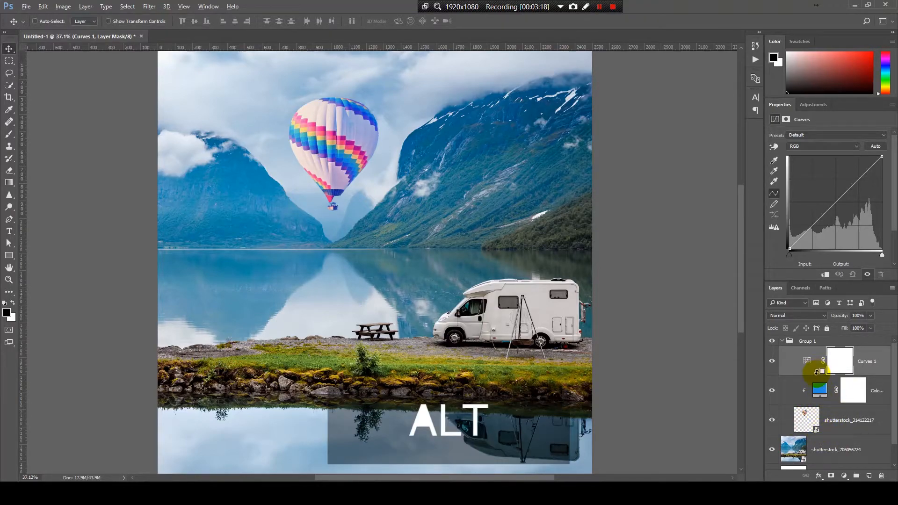
{"action": "left_click", "coordinate": [817, 379], "text": "alt"}
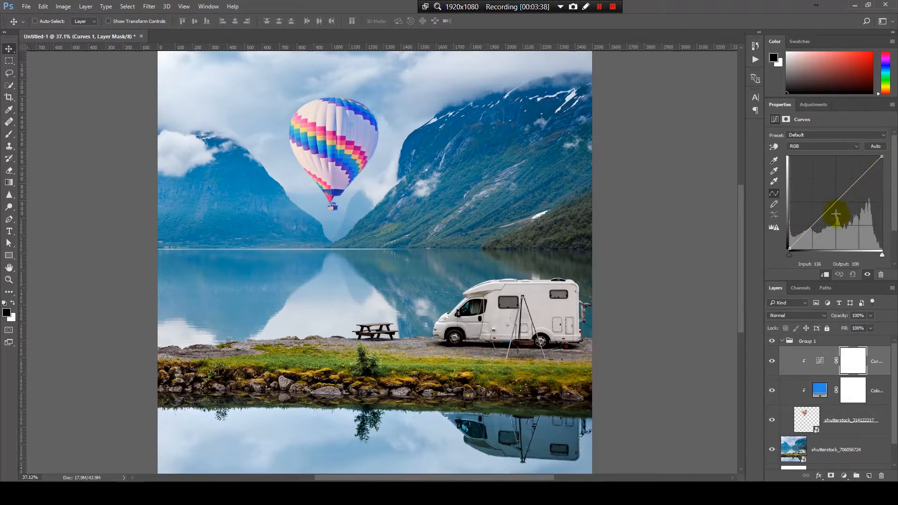
Add a highlight point at input 192, output 197 to the RGB curve and a shadow point lowered to input 61, output 27
{"action": "left_click", "coordinate": [812, 225]}
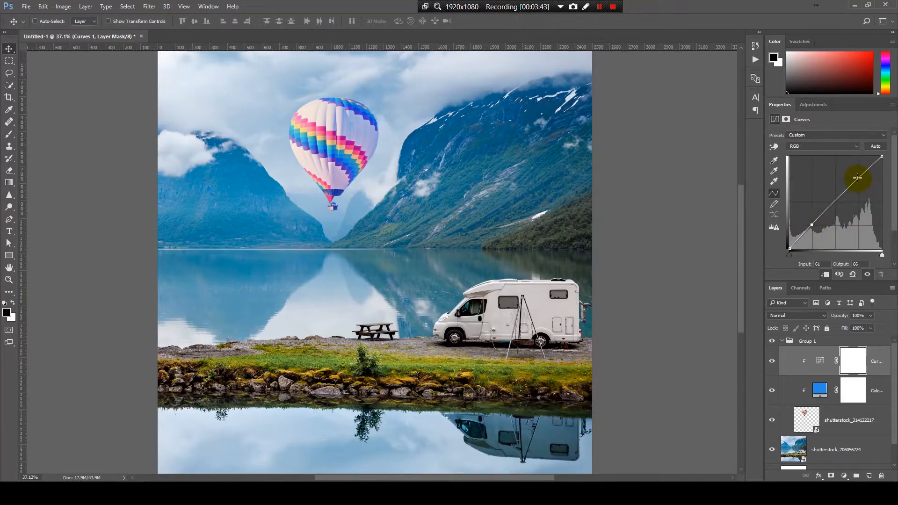
{"action": "left_click", "coordinate": [858, 177]}
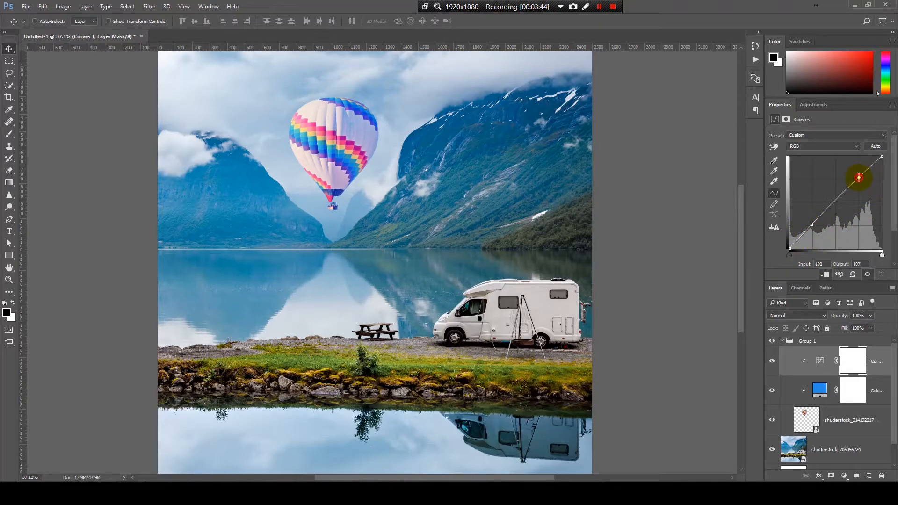
{"action": "left_click", "coordinate": [813, 225]}
{"action": "left_click_drag", "start_coordinate": [813, 225], "coordinate": [813, 232]}
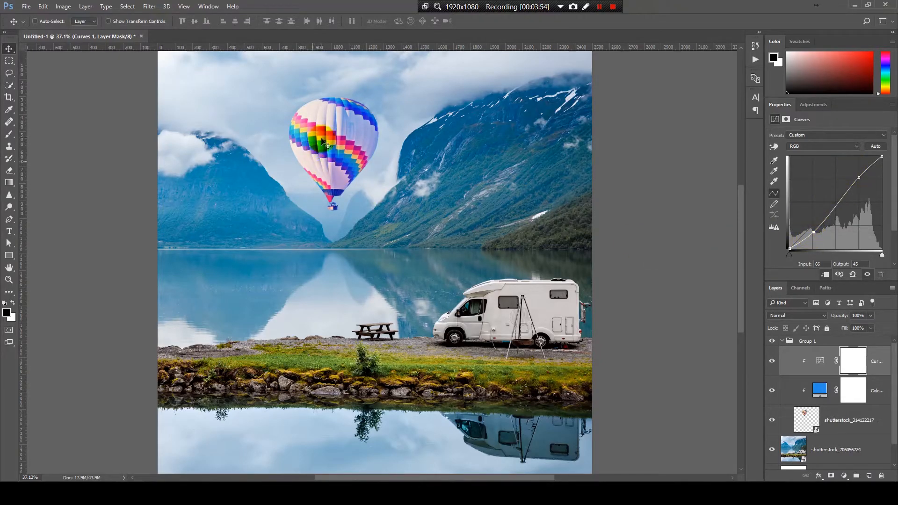
{"action": "left_click_drag", "start_coordinate": [814, 232], "coordinate": [791, 193]}
{"action": "left_click_drag", "start_coordinate": [794, 208], "coordinate": [815, 237]}
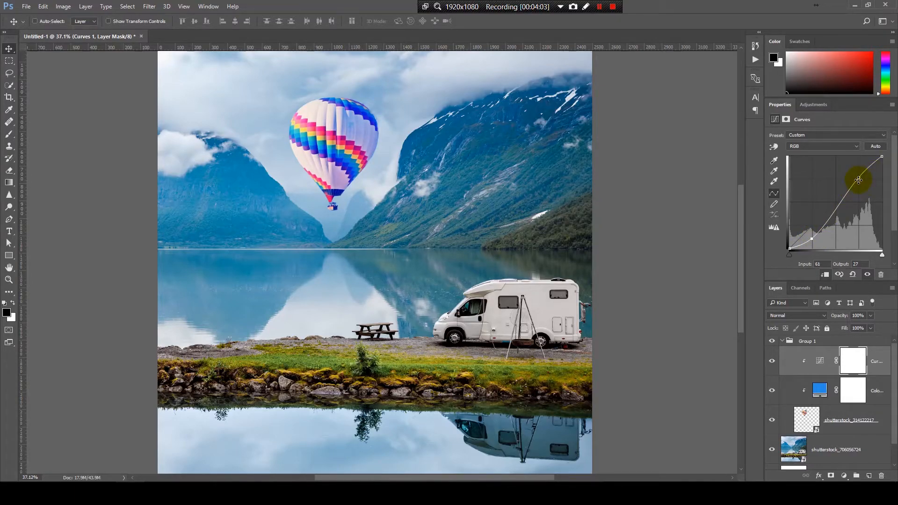
Lower the RGB curve's highlight point to input 188, output 178, and compare the balloon with and without its clipped adjustments
{"action": "mouse_move", "coordinate": [857, 177]}
{"action": "left_mouse_down"}
{"action": "mouse_move", "coordinate": [856, 160]}
{"action": "mouse_move", "coordinate": [863, 191]}
{"action": "mouse_move", "coordinate": [860, 174]}
{"action": "mouse_move", "coordinate": [857, 184]}
{"action": "left_mouse_up"}
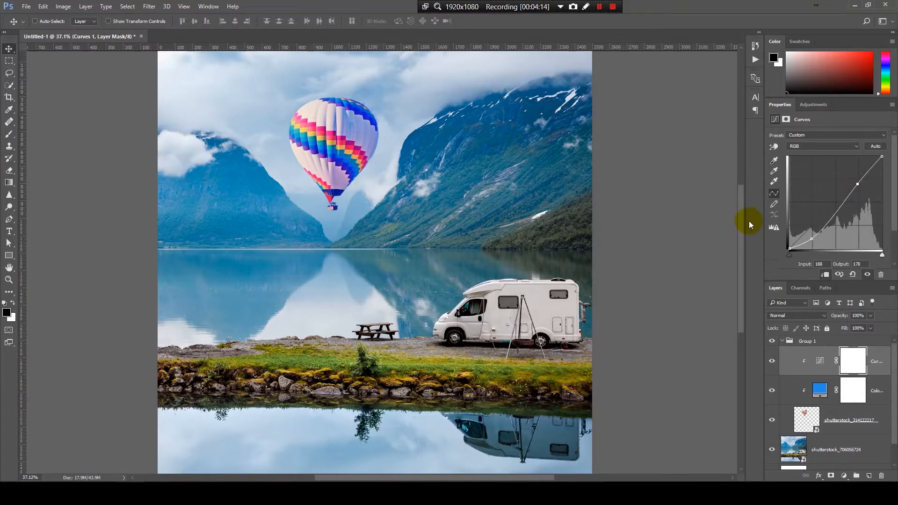
{"action": "left_click", "coordinate": [771, 361]}
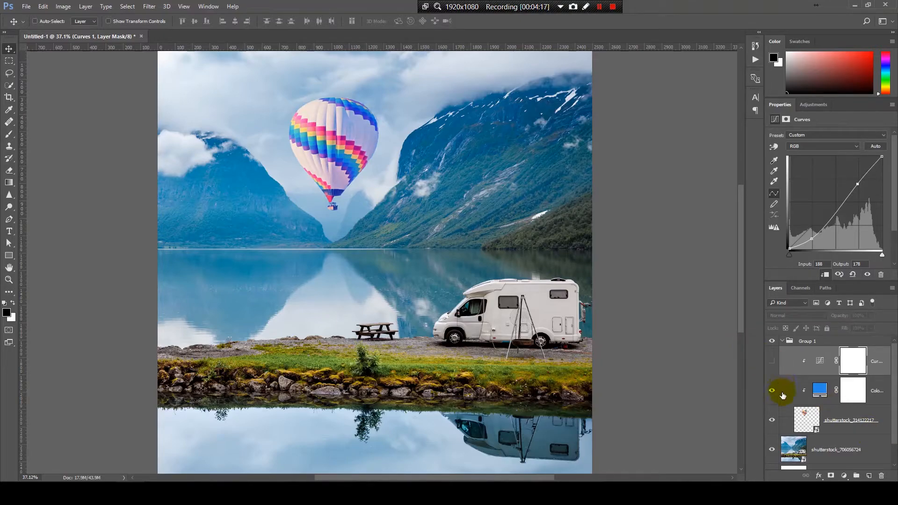
{"action": "left_click", "coordinate": [771, 392]}
{"action": "left_click", "coordinate": [772, 362]}
{"action": "left_click", "coordinate": [773, 364]}
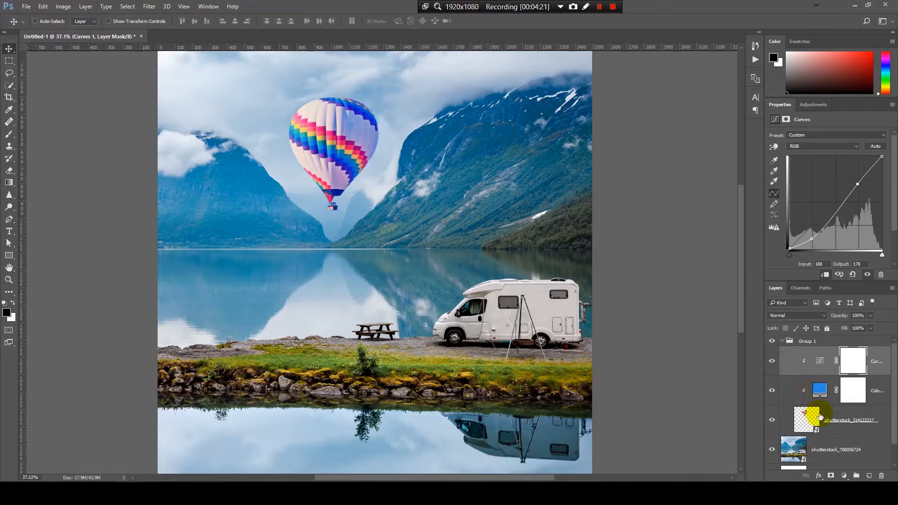
Select the balloon layer and examine its sharpness against the camper, the rocky shore and the distant mountains
{"action": "left_click", "coordinate": [854, 412]}
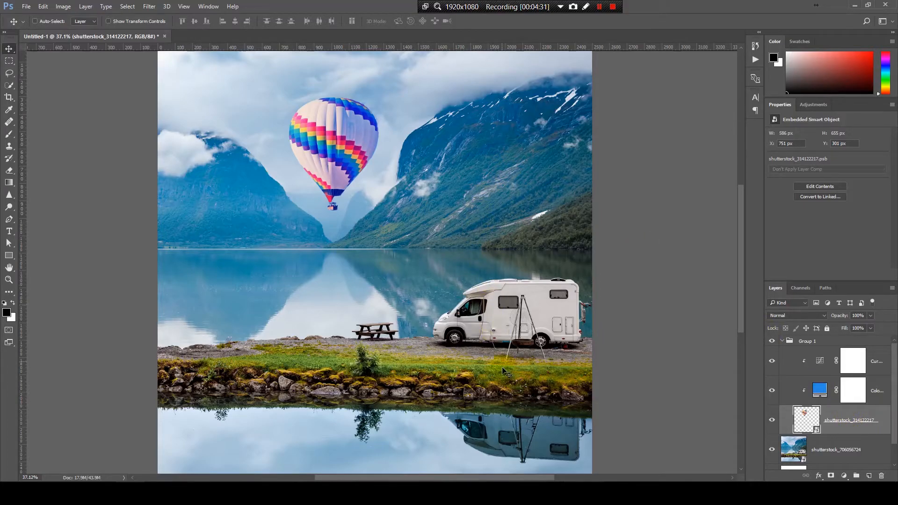
{"action": "scroll", "coordinate": [490, 375], "scroll_direction": "up", "scroll_amount": 5}
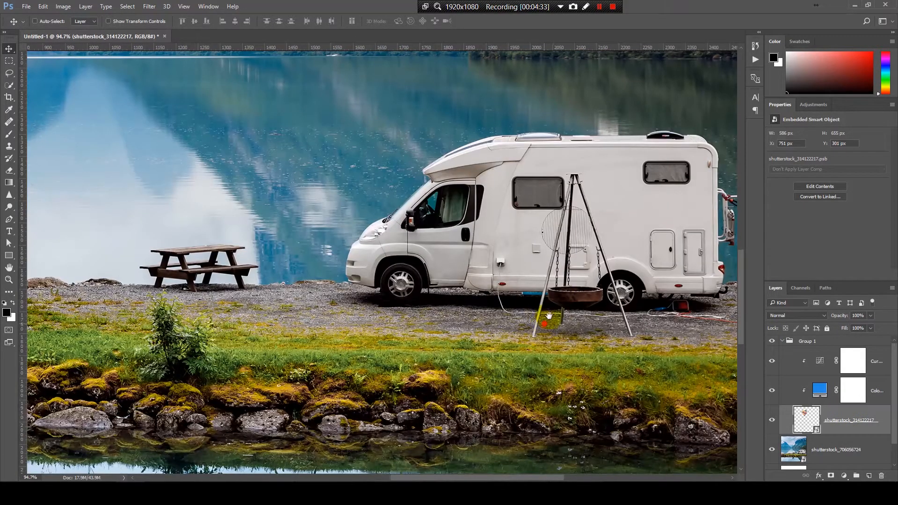
{"action": "left_click_drag", "start_coordinate": [548, 316], "coordinate": [573, 232]}
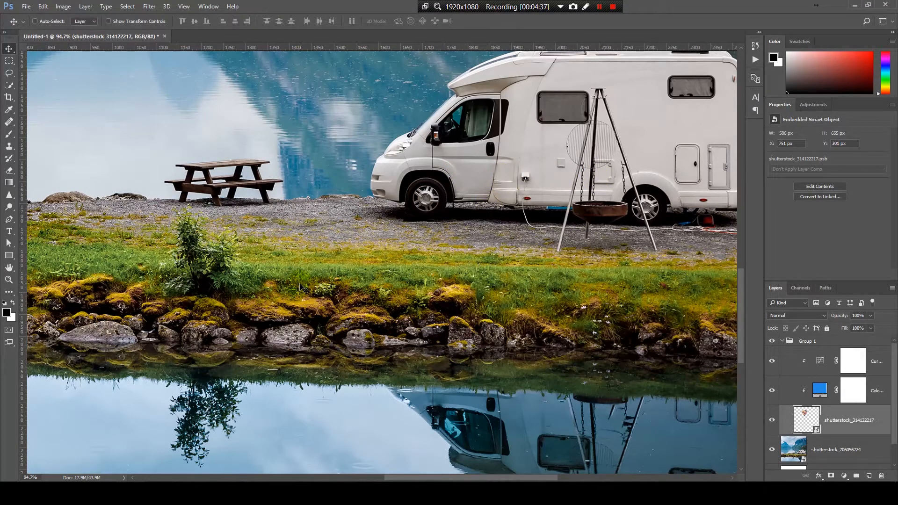
{"action": "scroll", "coordinate": [304, 294], "scroll_direction": "down", "scroll_amount": 3}
{"action": "left_click_drag", "start_coordinate": [374, 237], "coordinate": [497, 380]}
{"action": "scroll", "coordinate": [461, 187], "scroll_direction": "up", "scroll_amount": 4}
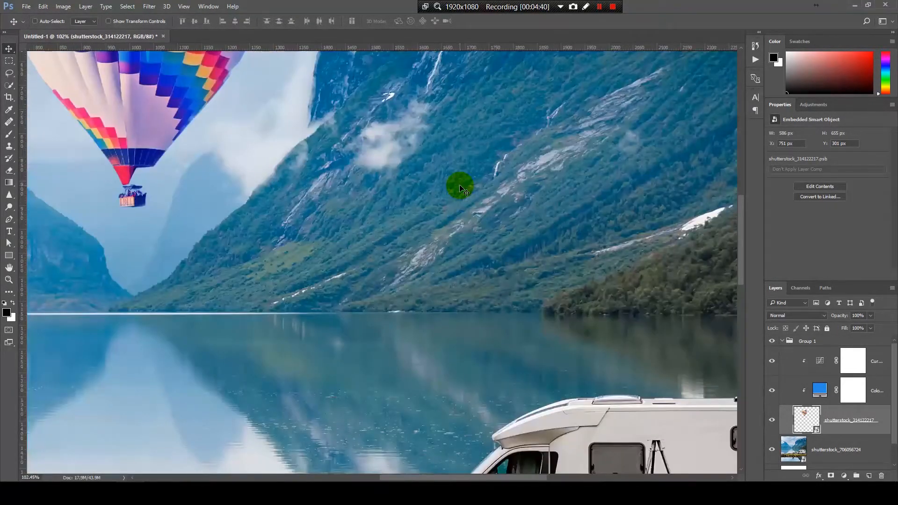
{"action": "scroll", "coordinate": [521, 257], "scroll_direction": "down", "scroll_amount": 5}
{"action": "left_click_drag", "start_coordinate": [564, 328], "coordinate": [563, 377]}
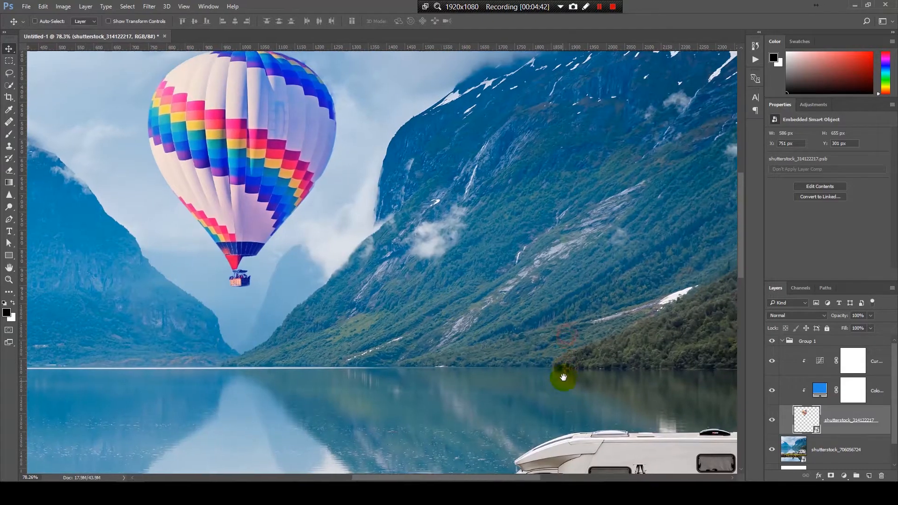
{"action": "scroll", "coordinate": [572, 281], "scroll_direction": "up", "scroll_amount": 1}
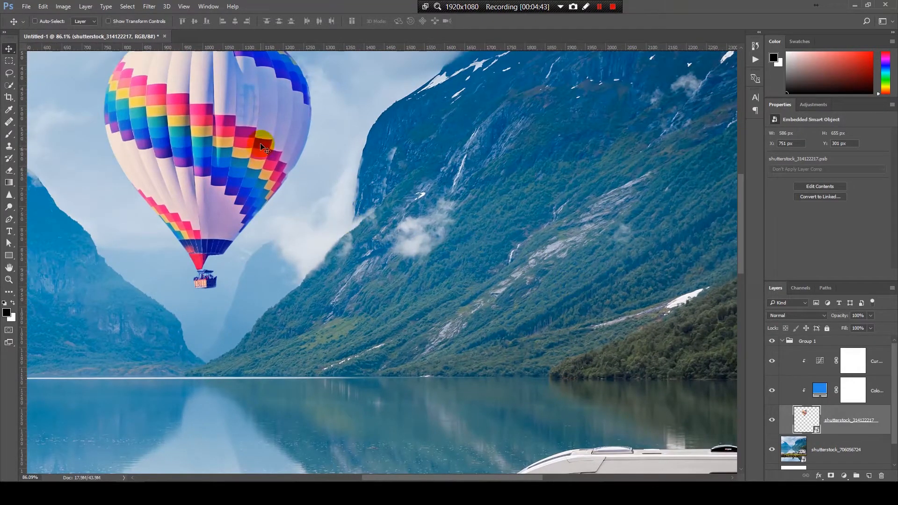
{"action": "scroll", "coordinate": [262, 126], "scroll_direction": "down", "scroll_amount": 2}
{"action": "scroll", "coordinate": [255, 133], "scroll_direction": "down", "scroll_amount": 2}
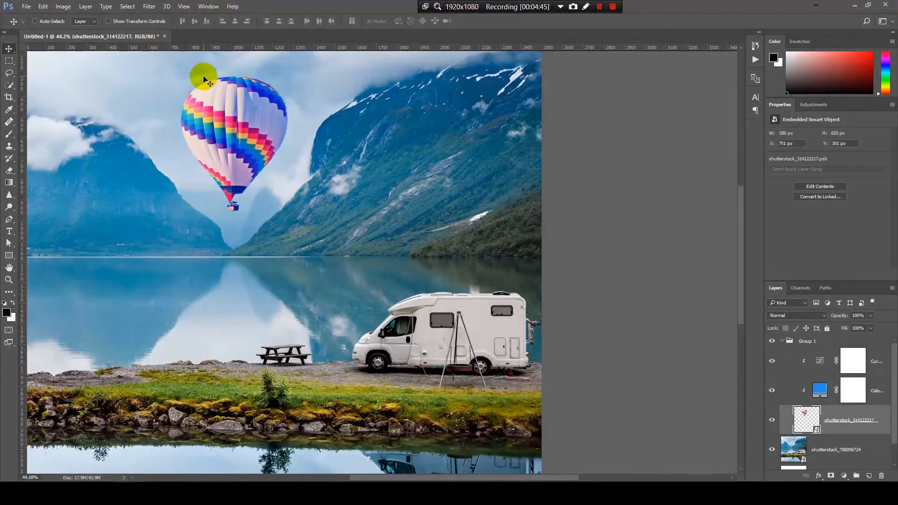
{"action": "scroll", "coordinate": [321, 159], "scroll_direction": "down", "scroll_amount": 1}
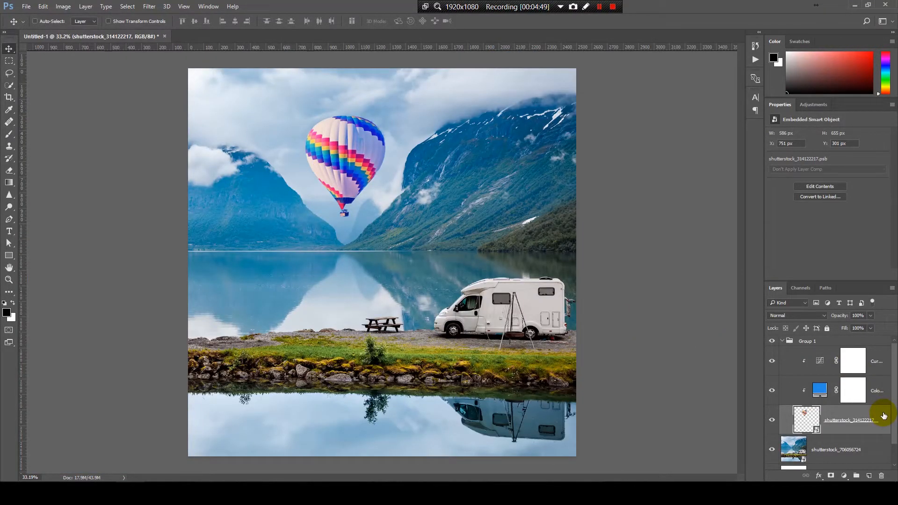
Apply a Gaussian Blur smart filter with a 1.5 pixel radius to the balloon layer
{"action": "left_click", "coordinate": [154, 6]}
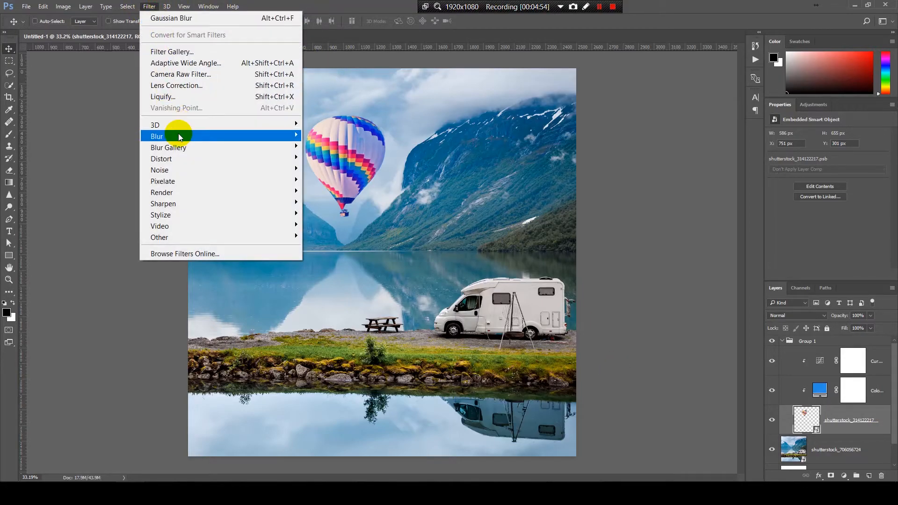
{"action": "mouse_move", "coordinate": [179, 137]}
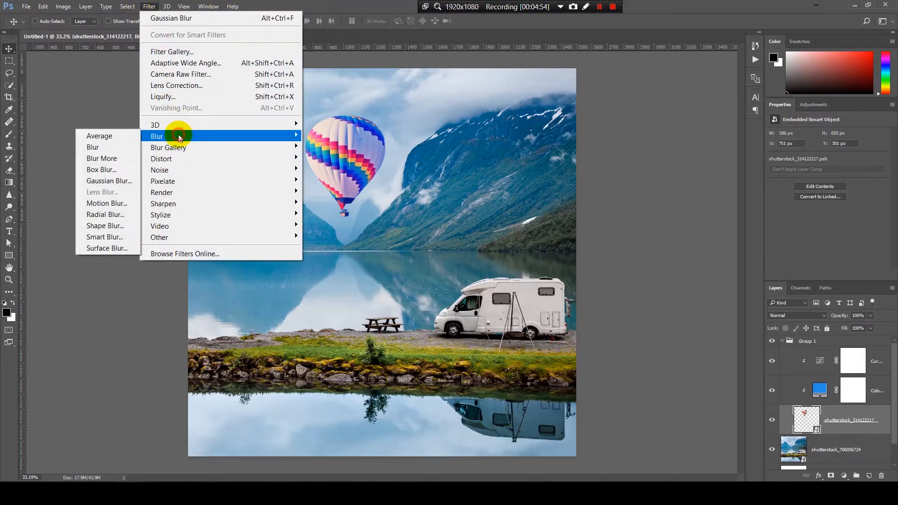
{"action": "left_click", "coordinate": [113, 181]}
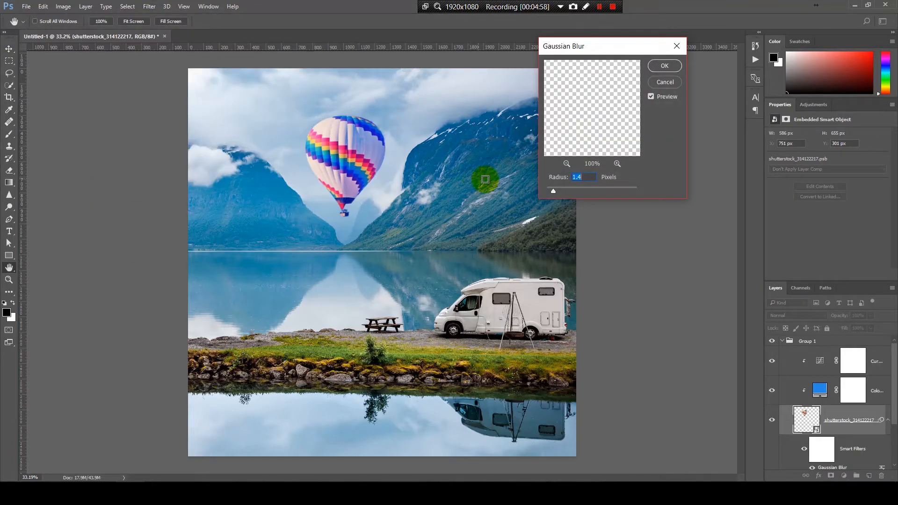
{"action": "left_click_drag", "start_coordinate": [561, 191], "coordinate": [551, 191]}
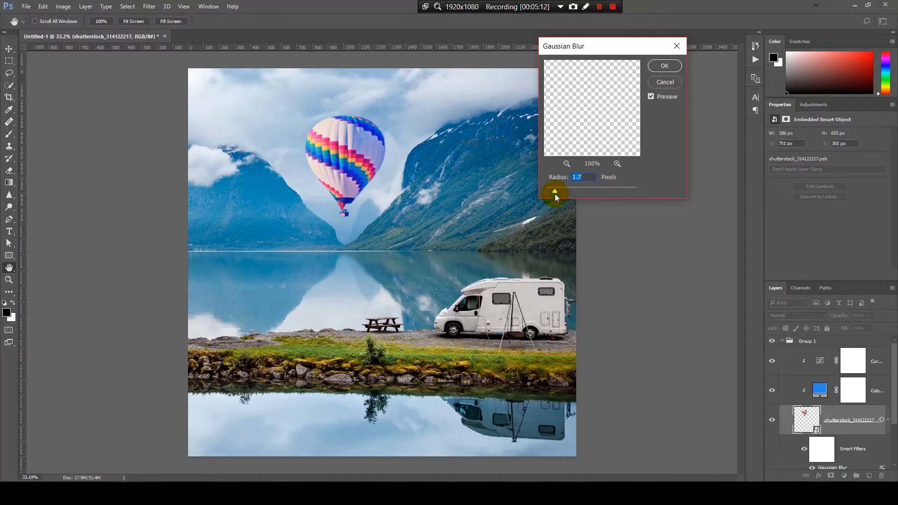
{"action": "type", "text": "1.5"}
{"action": "key", "text": "Return"}
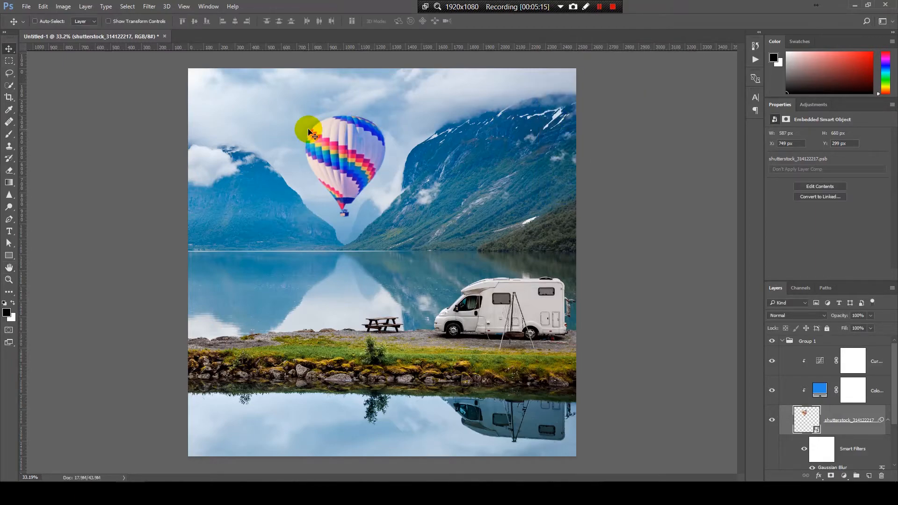
Check the balloon's softness against the mountains, set its Gaussian Blur radius to 0.7 pixels, and compare with the whole image in view
{"action": "scroll", "coordinate": [340, 157], "scroll_direction": "up", "scroll_amount": 4}
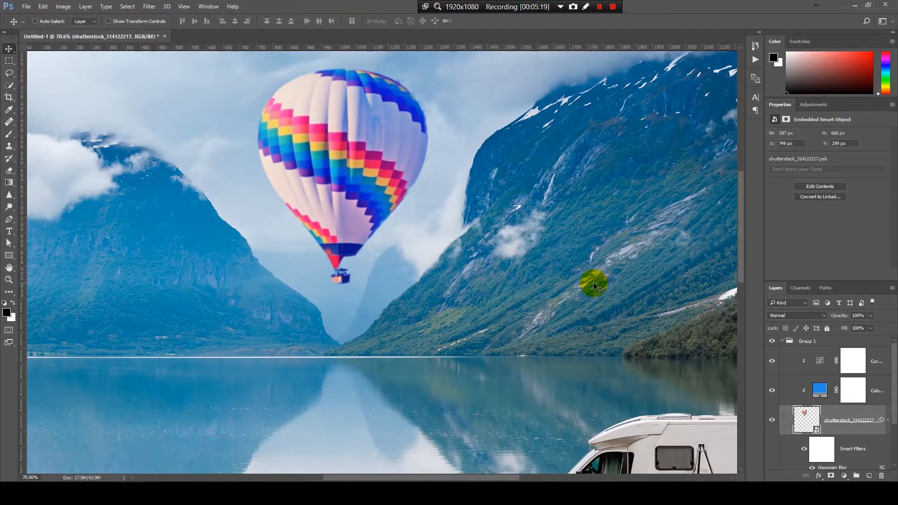
{"action": "left_click_drag", "start_coordinate": [593, 283], "coordinate": [558, 202]}
{"action": "left_click_drag", "start_coordinate": [560, 242], "coordinate": [569, 351]}
{"action": "left_click_drag", "start_coordinate": [503, 341], "coordinate": [511, 295]}
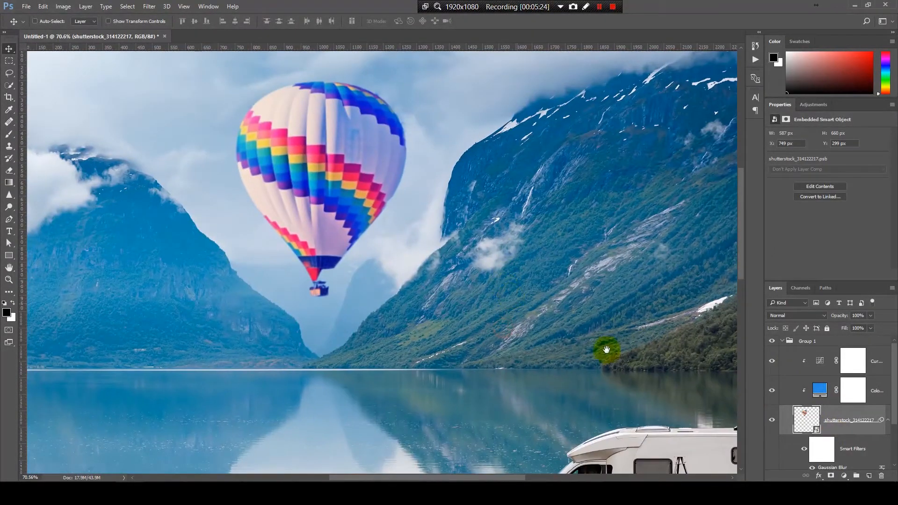
{"action": "scroll", "coordinate": [823, 440], "scroll_direction": "down", "scroll_amount": 1}
{"action": "double_click", "coordinate": [830, 448]}
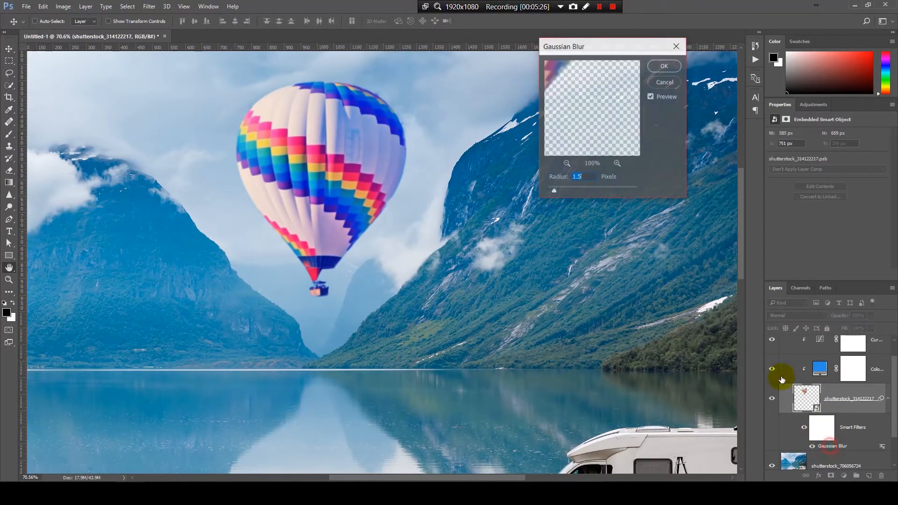
{"action": "type", "text": "."}
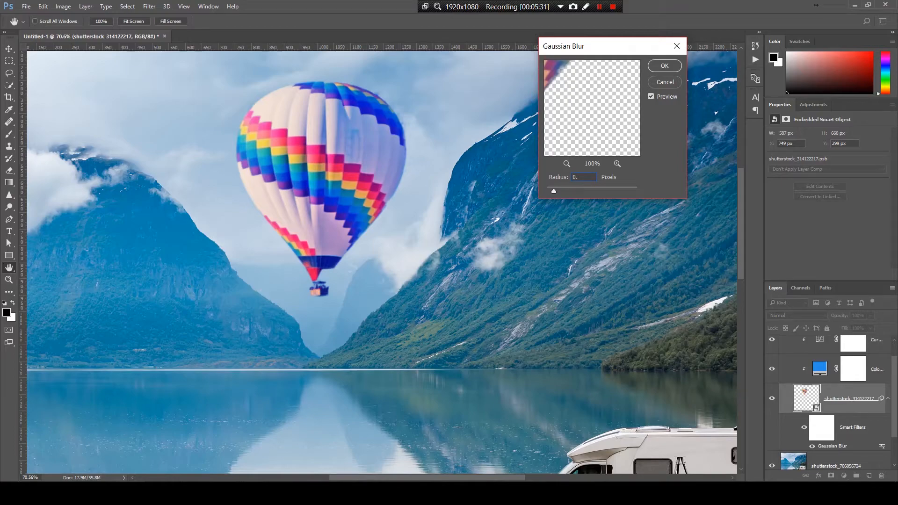
{"action": "type", "text": "7"}
{"action": "key", "text": "Return"}
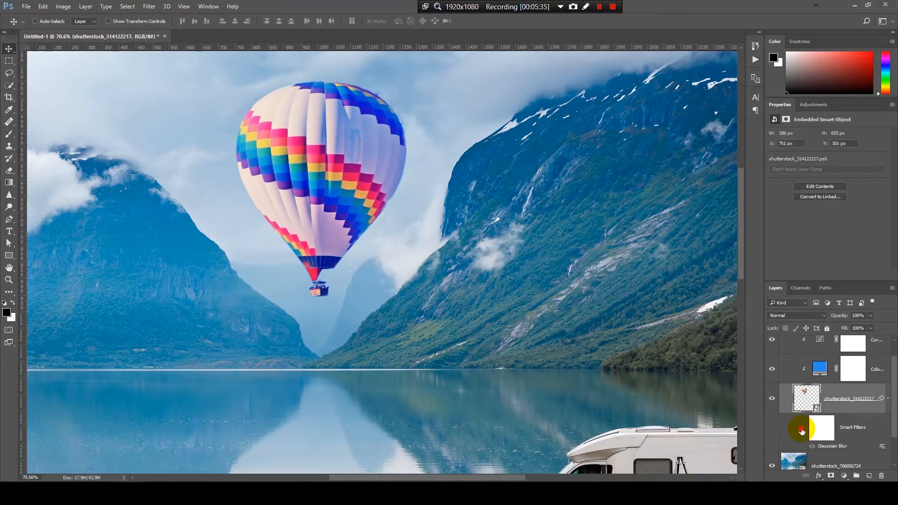
{"action": "key", "text": "ctrl+0"}
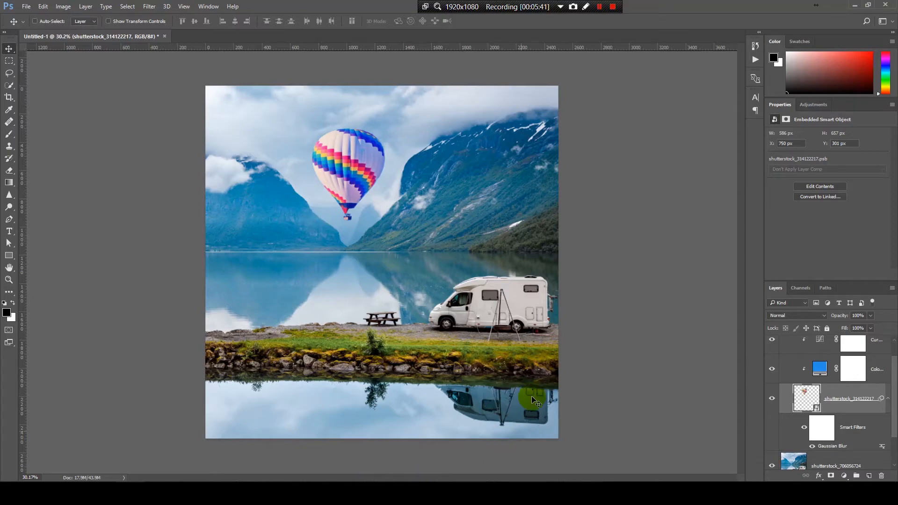
Collapse the balloon layer's smart filters and its Group 1, and duplicate the group
{"action": "scroll", "coordinate": [814, 401], "scroll_direction": "up", "scroll_amount": 2}
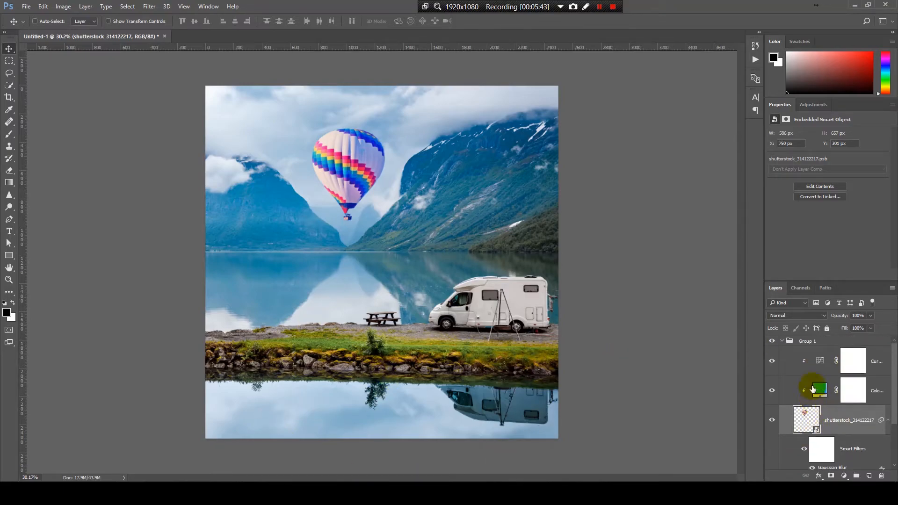
{"action": "left_click", "coordinate": [888, 420]}
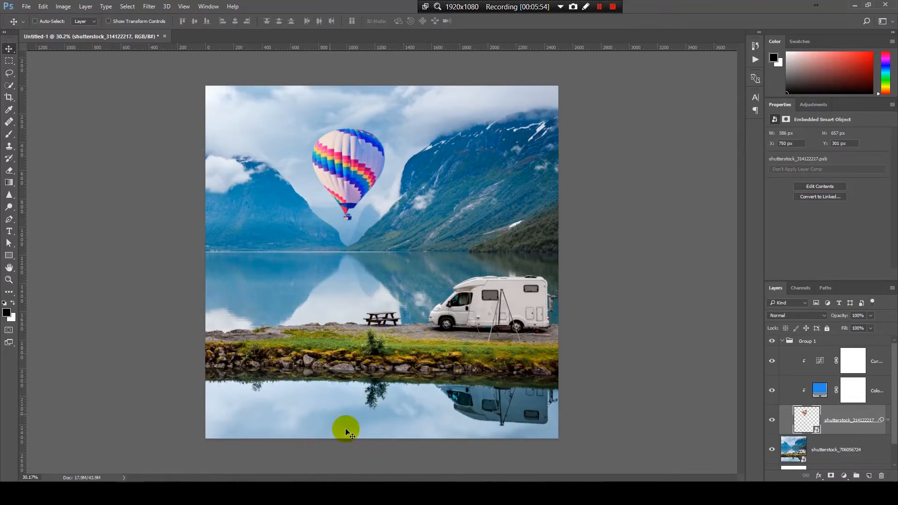
{"action": "left_click", "coordinate": [822, 341]}
{"action": "left_click", "coordinate": [782, 342]}
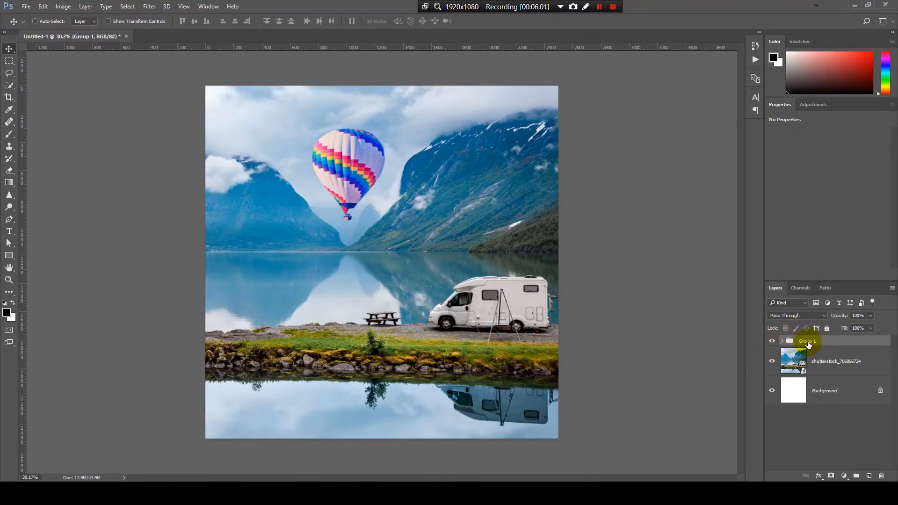
{"action": "left_click_drag", "start_coordinate": [805, 350], "coordinate": [805, 366]}
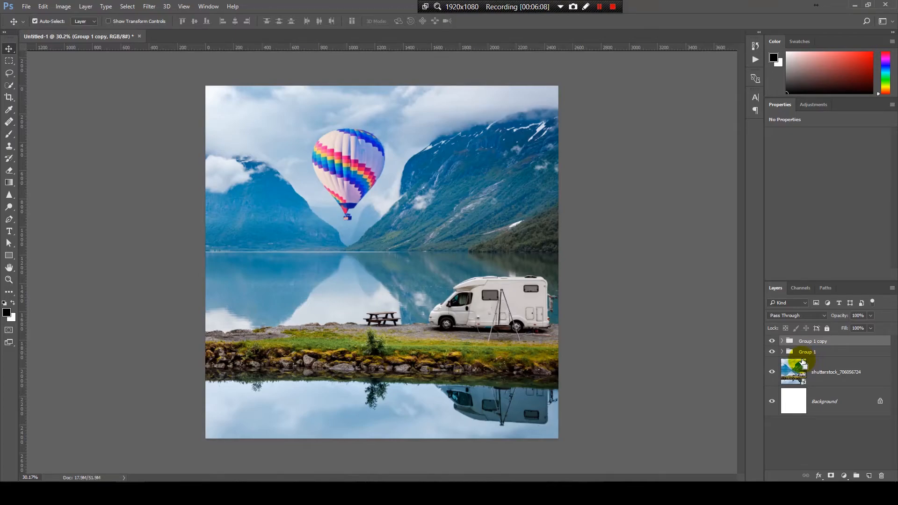
Flip the duplicated balloon group vertically and move it straight down into the foreground water, centred at Y 2537.5 px
{"action": "key", "text": "ctrl+t"}
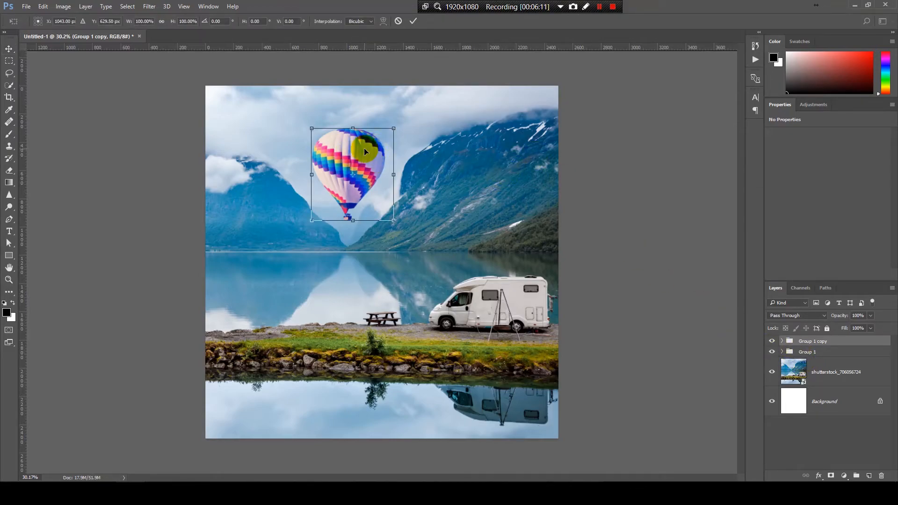
{"action": "right_click", "coordinate": [352, 150]}
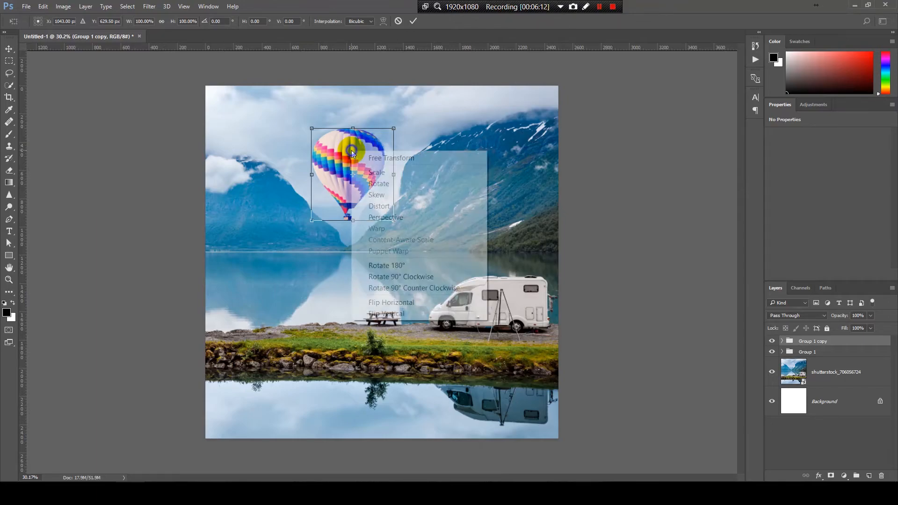
{"action": "left_click", "coordinate": [382, 315]}
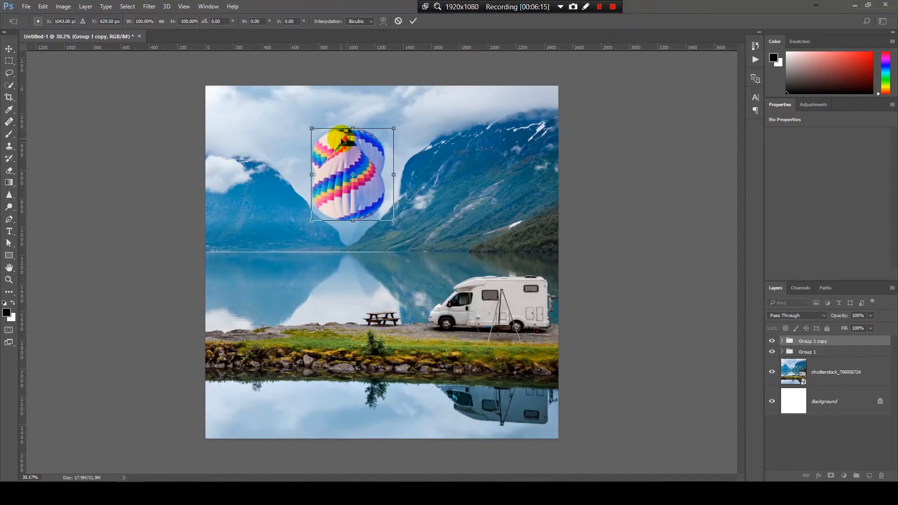
{"action": "left_click_drag", "start_coordinate": [365, 174], "coordinate": [375, 441]}
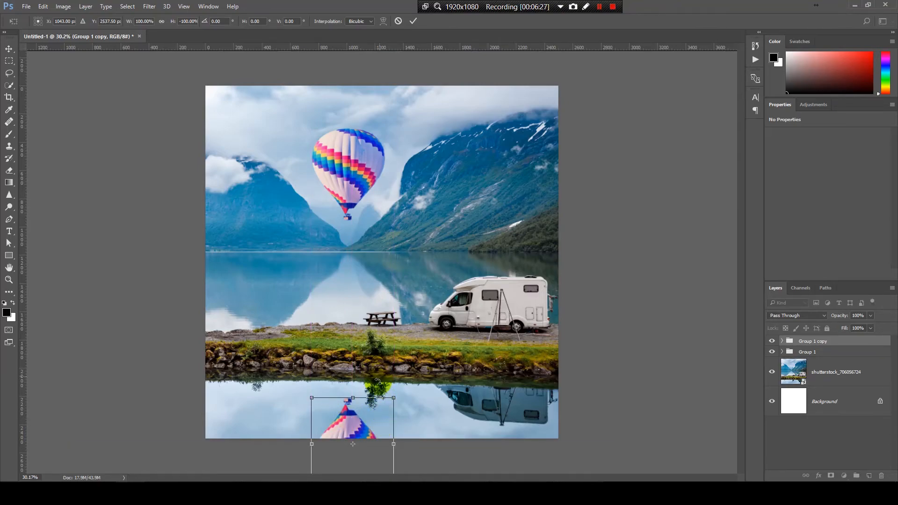
{"action": "left_click", "coordinate": [365, 420]}
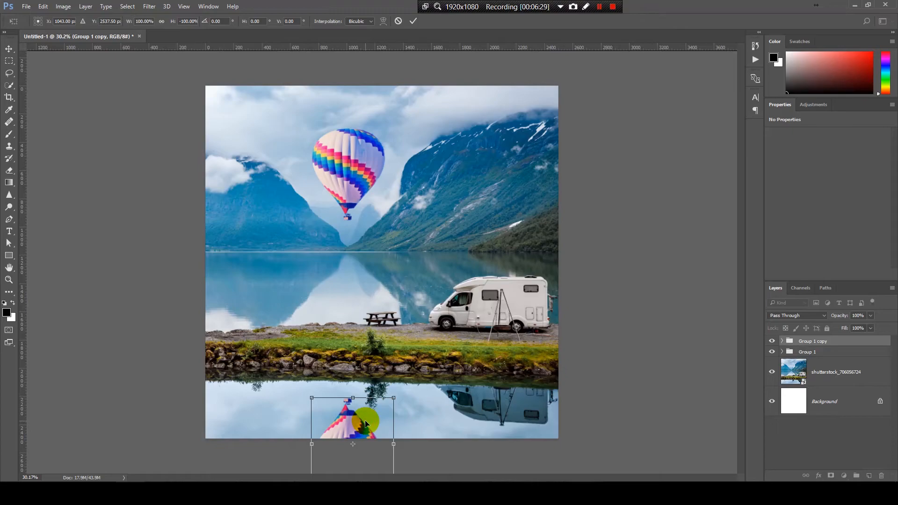
{"action": "key", "text": "Return"}
Select the original balloon group, Group 1, and move the balloon slightly down toward the lake horizon
{"action": "left_click", "coordinate": [845, 352]}
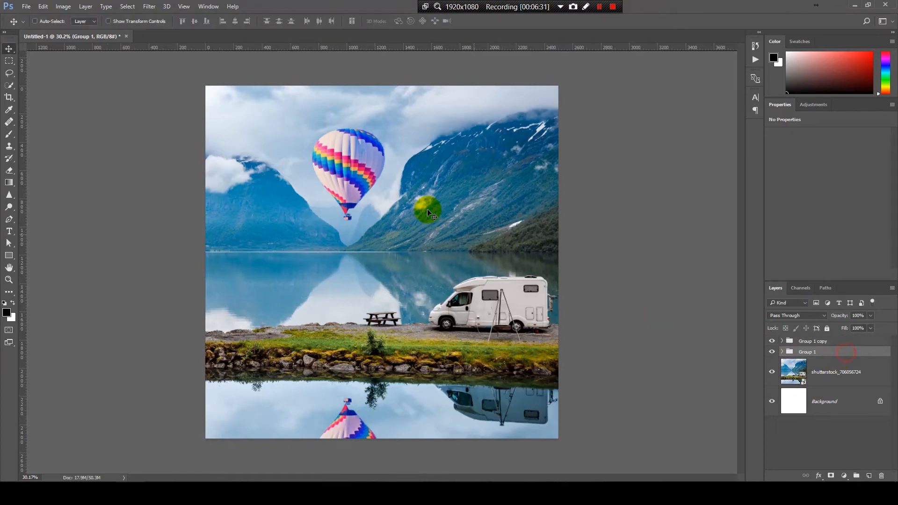
{"action": "left_click_drag", "start_coordinate": [363, 164], "coordinate": [362, 176]}
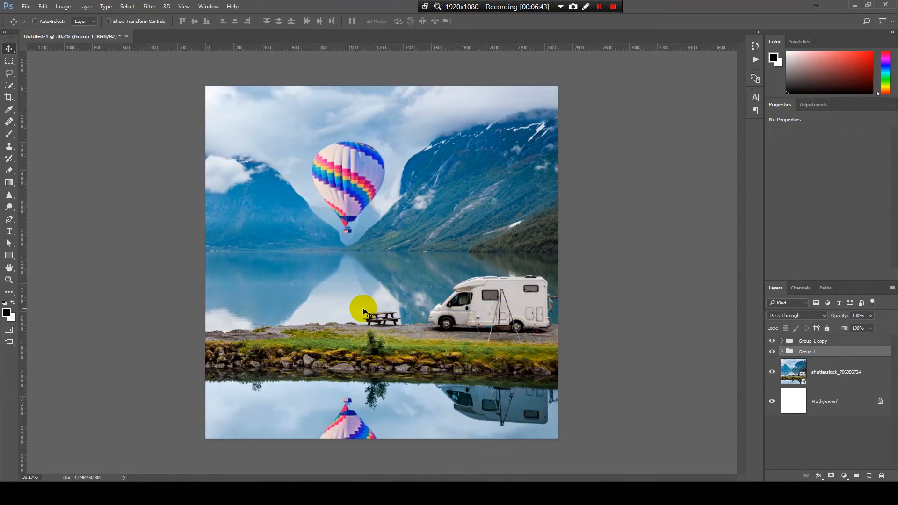
Place a temporary horizontal guide across the lake at camper window height, shift it slightly down, and remove it
{"action": "left_click_drag", "start_coordinate": [537, 47], "coordinate": [497, 303]}
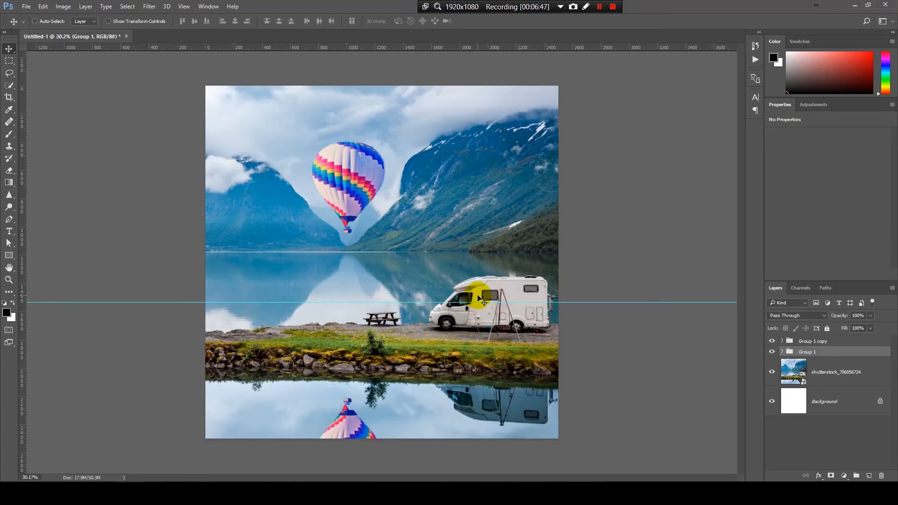
{"action": "left_click_drag", "start_coordinate": [401, 303], "coordinate": [401, 306]}
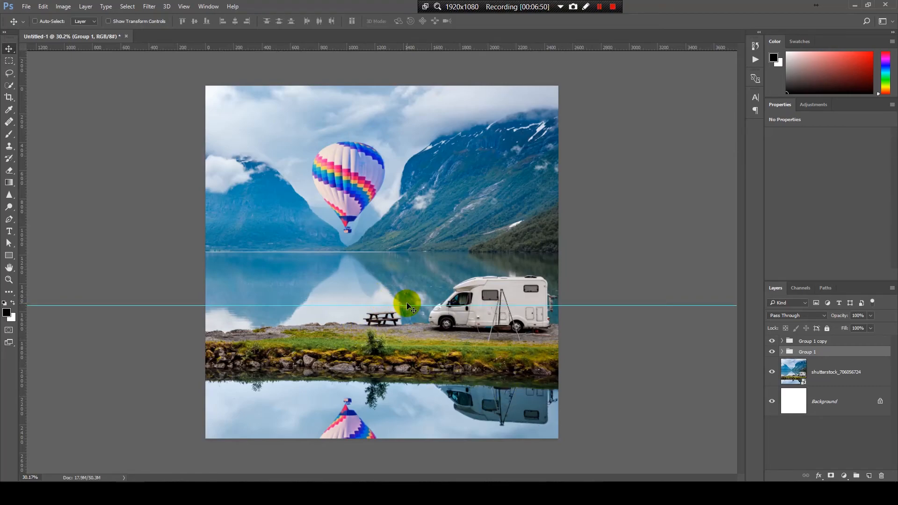
{"action": "left_click_drag", "start_coordinate": [407, 307], "coordinate": [628, 49]}
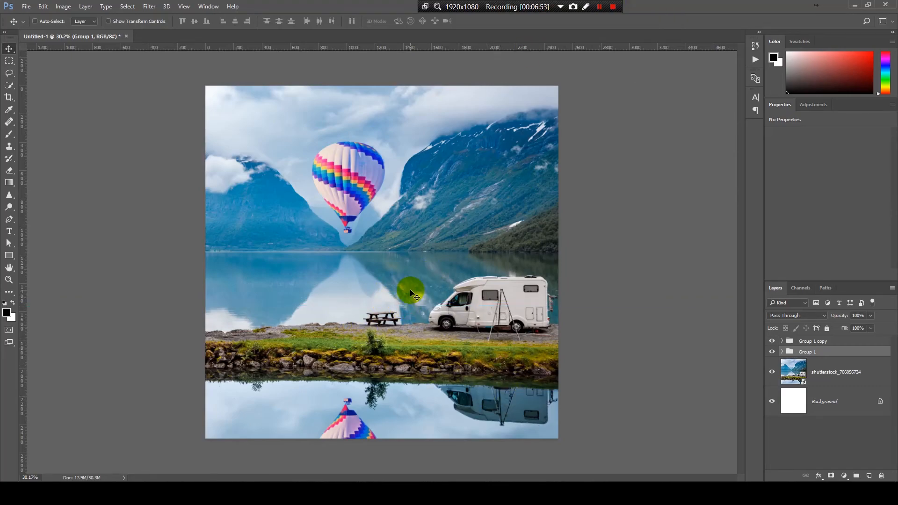
{"action": "scroll", "coordinate": [410, 290], "scroll_direction": "up", "scroll_amount": 4}
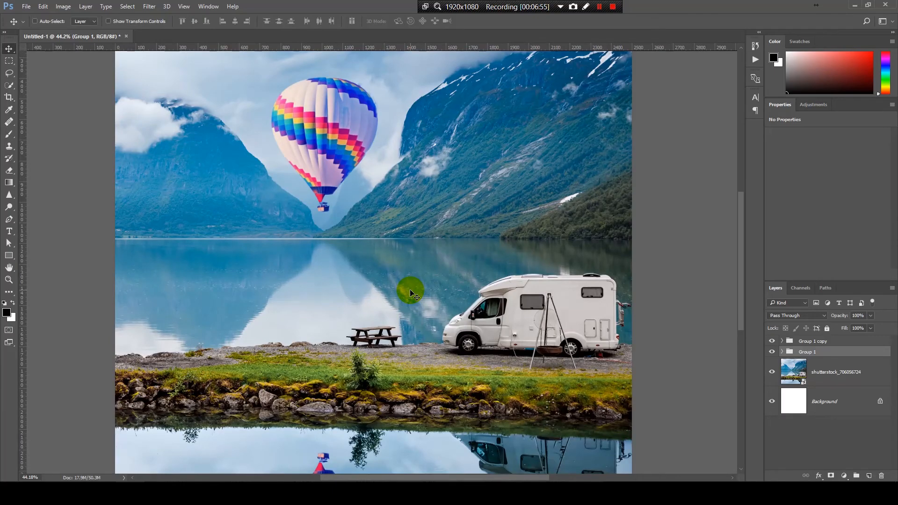